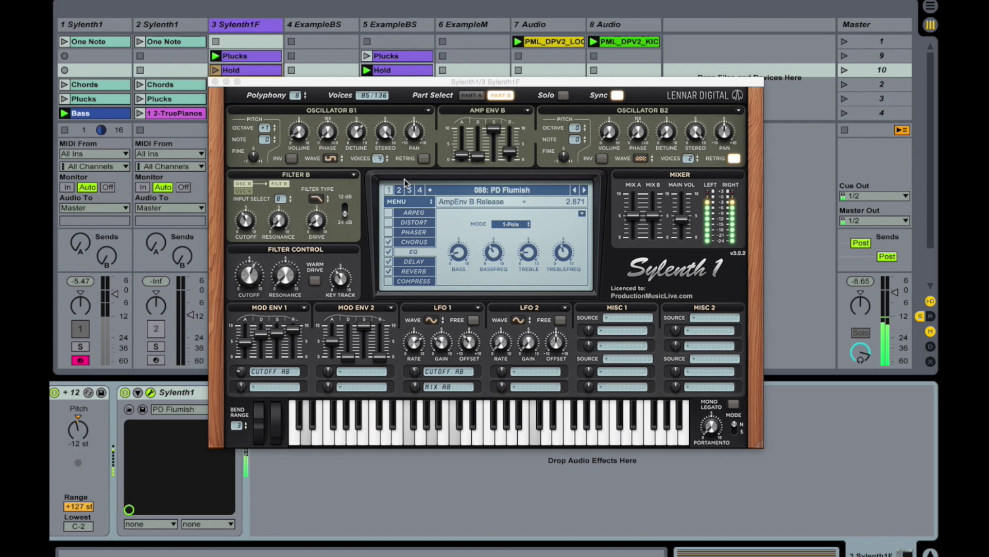
# - Focus the Sylenth1 window to start from the Init patch
pyautogui.click(249, 261)
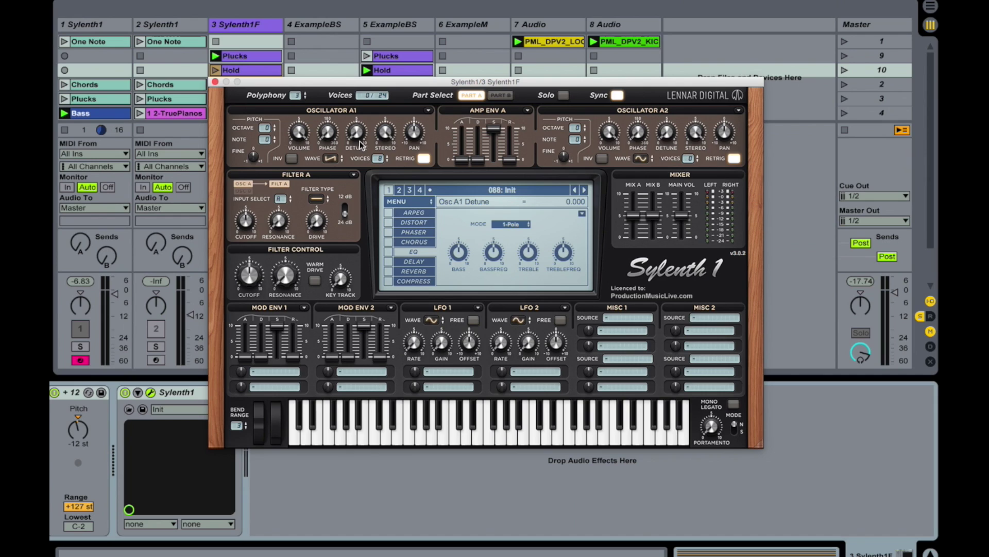
# - Detune oscillator A1 up to about 5 and switch off its retrigger
pyautogui.moveTo(364, 135); pyautogui.dragTo(360, 86)
pyautogui.moveTo(354, 45); pyautogui.dragTo(355, 40)
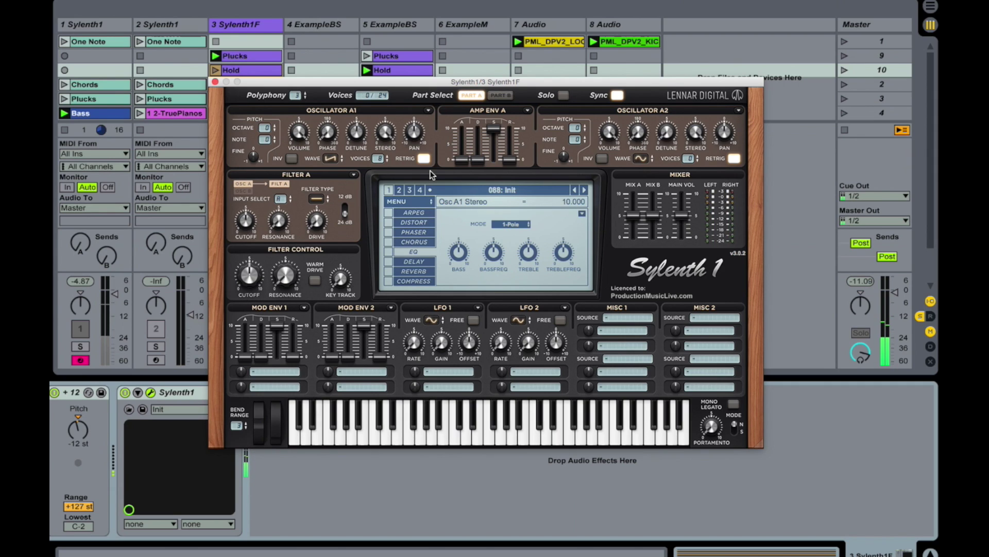
pyautogui.moveTo(426, 164)
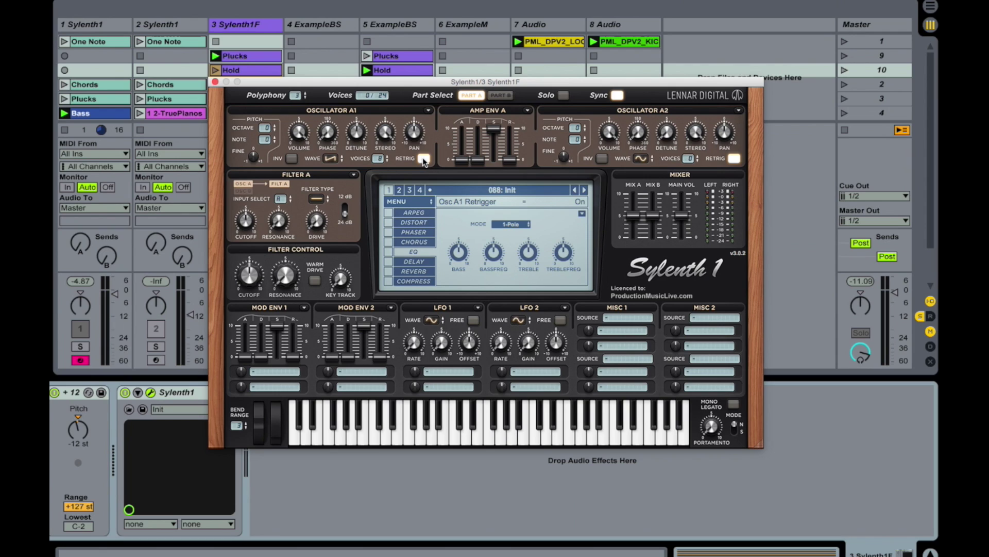
pyautogui.click(423, 159)
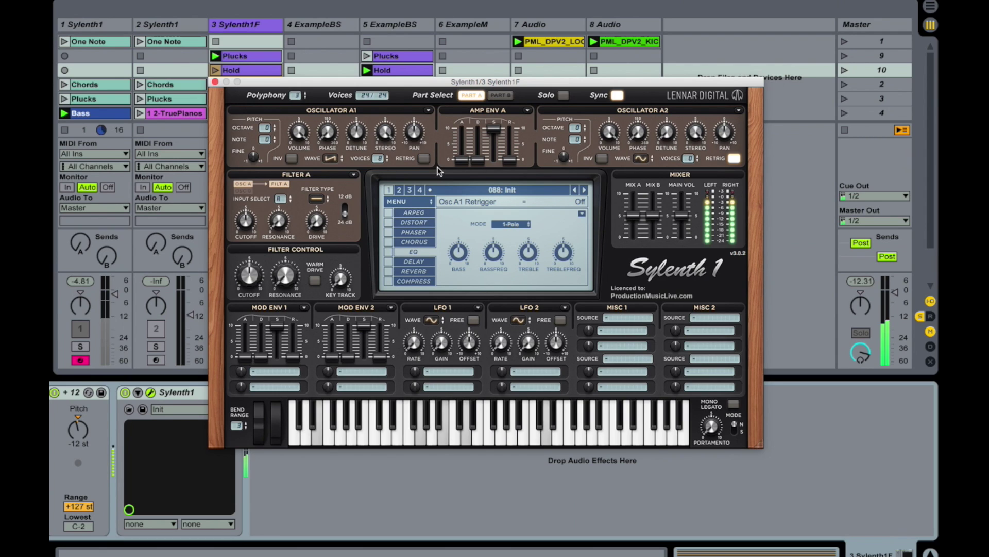
# - Lengthen Amp Env A decay, lower sustain to 7.818 and extend release to 2.191
pyautogui.moveTo(465, 159)
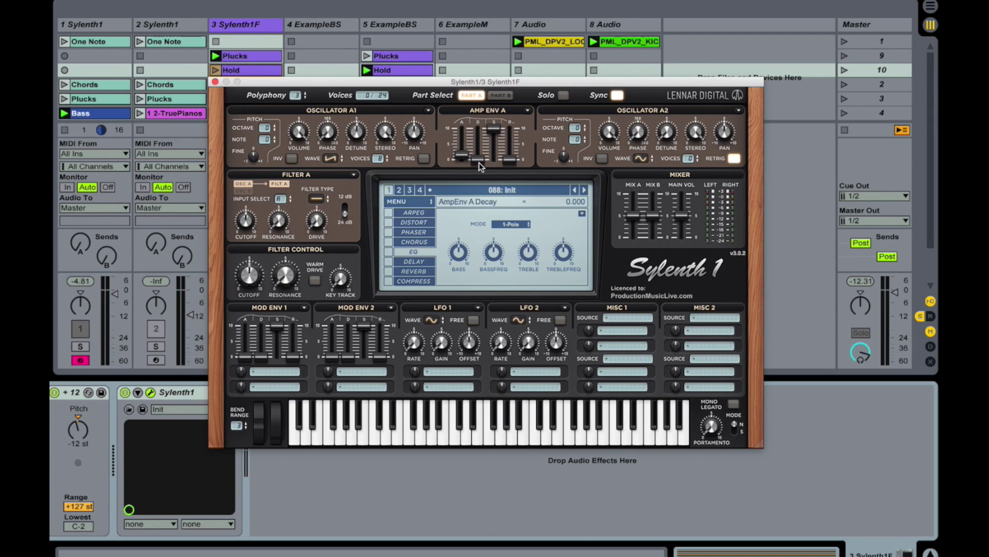
pyautogui.moveTo(479, 164); pyautogui.dragTo(486, 145)
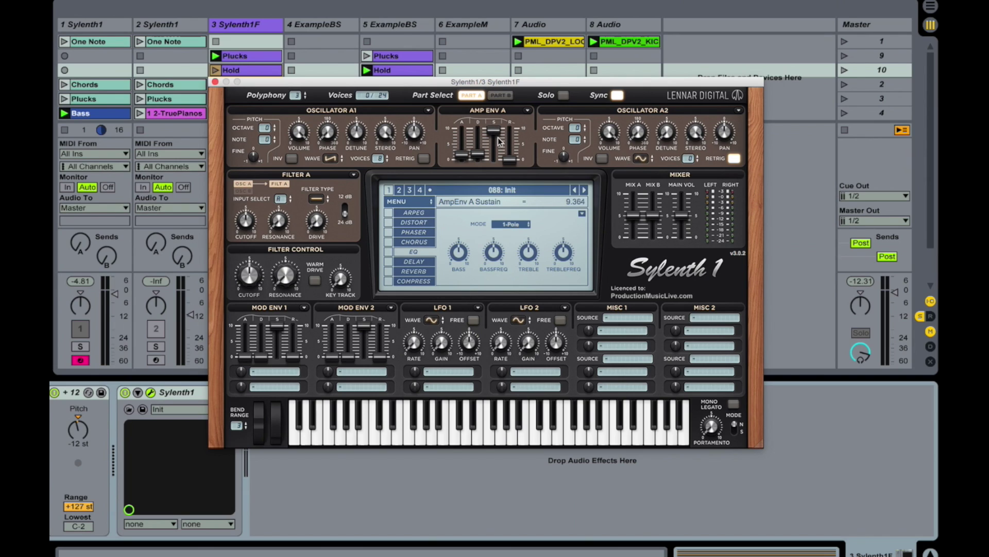
pyautogui.moveTo(499, 150); pyautogui.dragTo(501, 158)
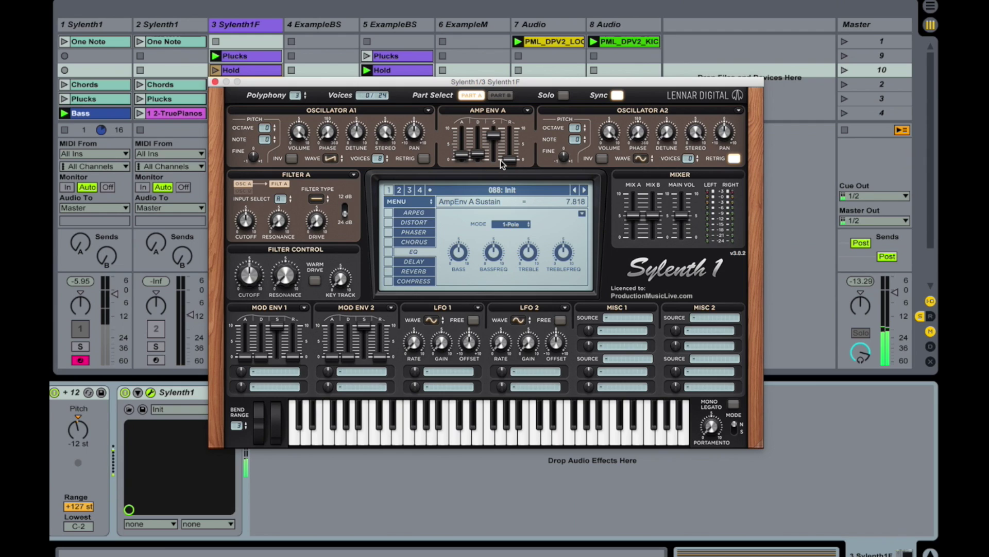
pyautogui.moveTo(508, 161); pyautogui.dragTo(512, 153)
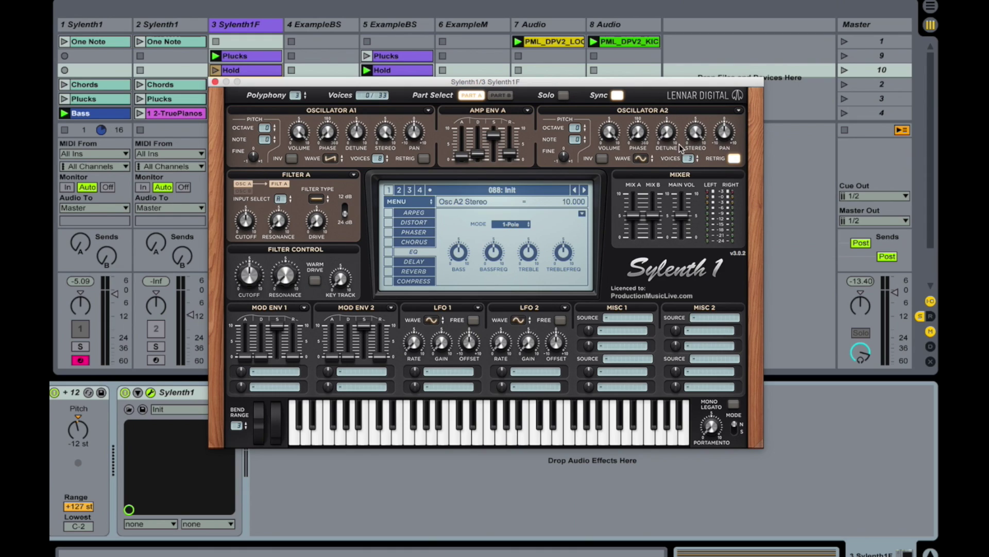
# - Set oscillator A2 to the Pulse waveform with detune at 4.100
pyautogui.click(649, 163)
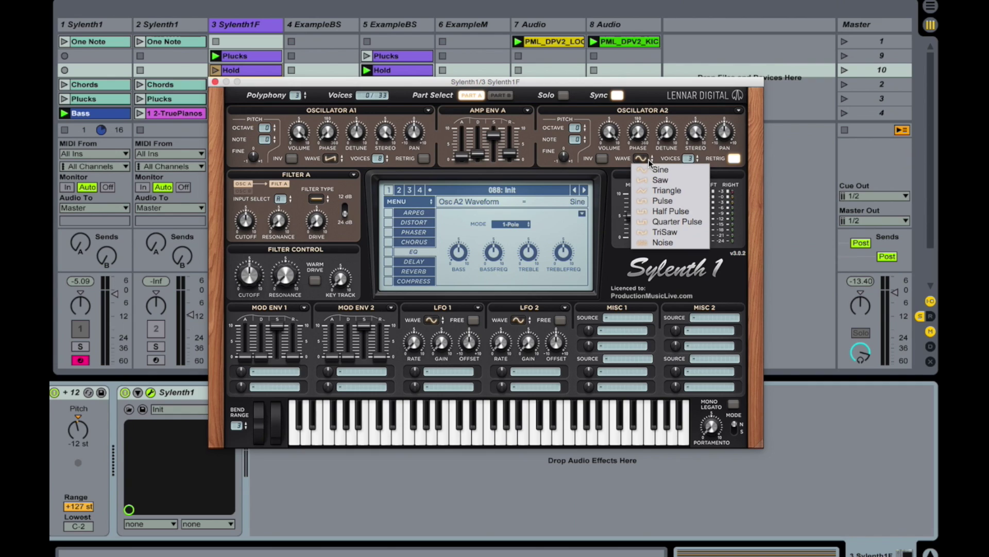
pyautogui.click(672, 201)
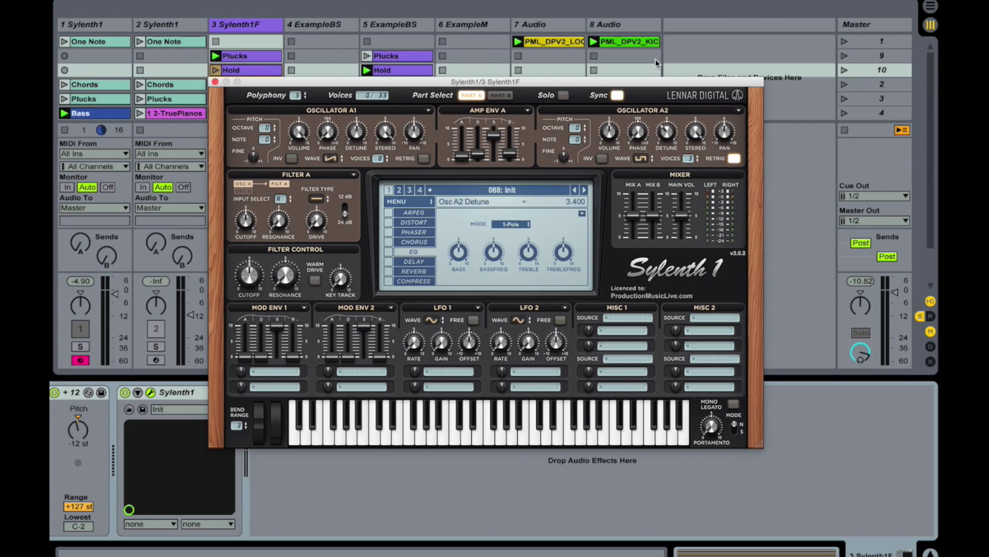
pyautogui.moveTo(663, 60); pyautogui.dragTo(674, 54)
# - Make Filter A a Lowpass with a little drive and cutoff at 5.000
pyautogui.click(323, 196)
pyautogui.click(322, 199)
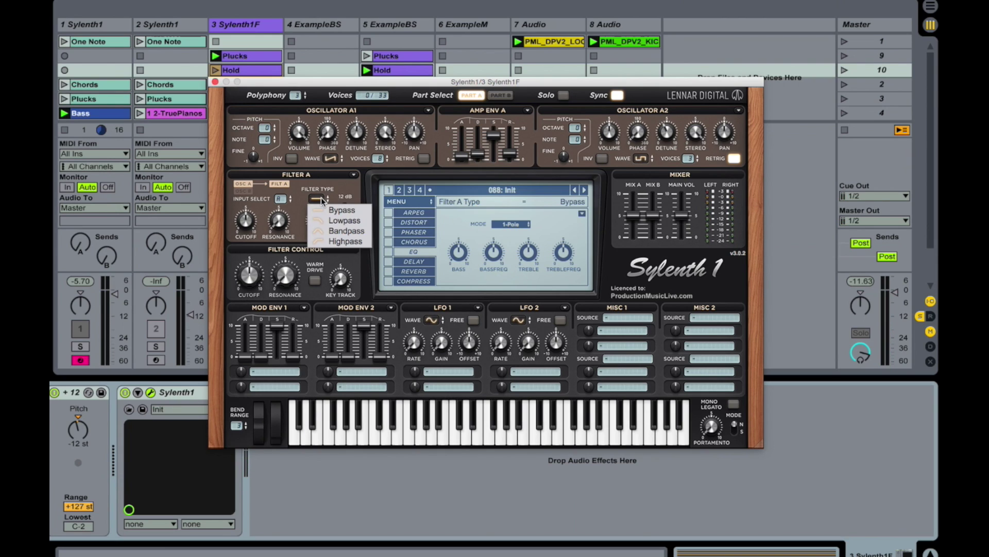
pyautogui.click(357, 221)
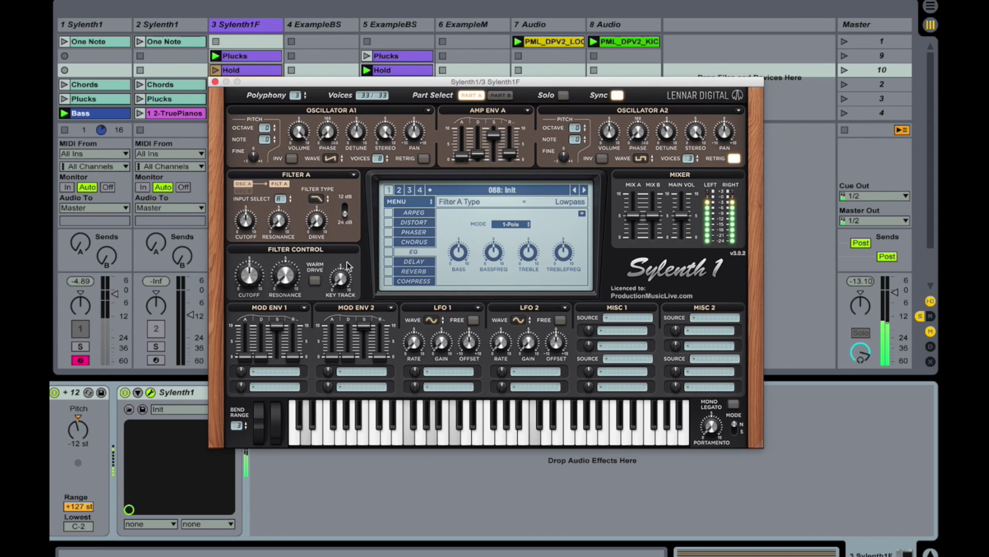
pyautogui.moveTo(317, 221); pyautogui.dragTo(325, 214)
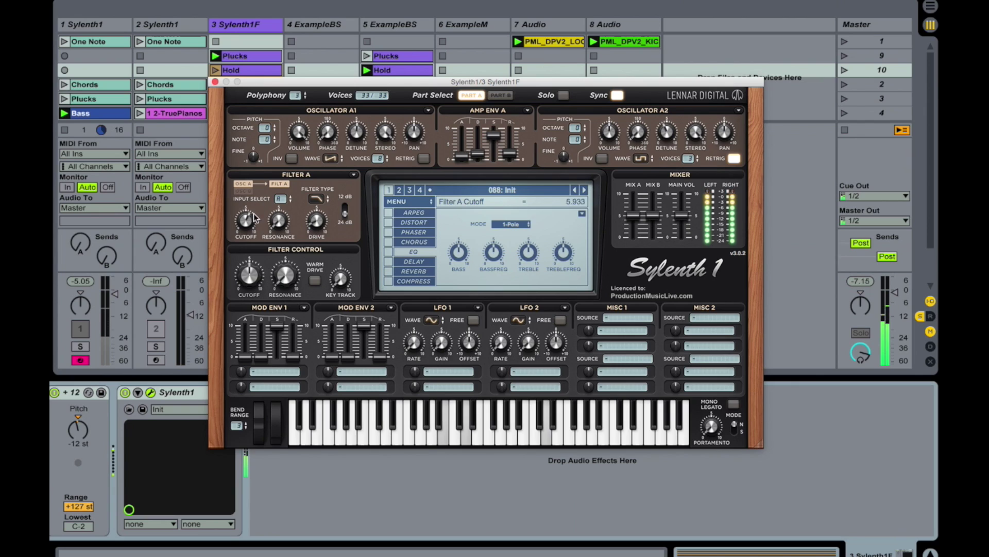
pyautogui.moveTo(254, 218); pyautogui.dragTo(252, 230)
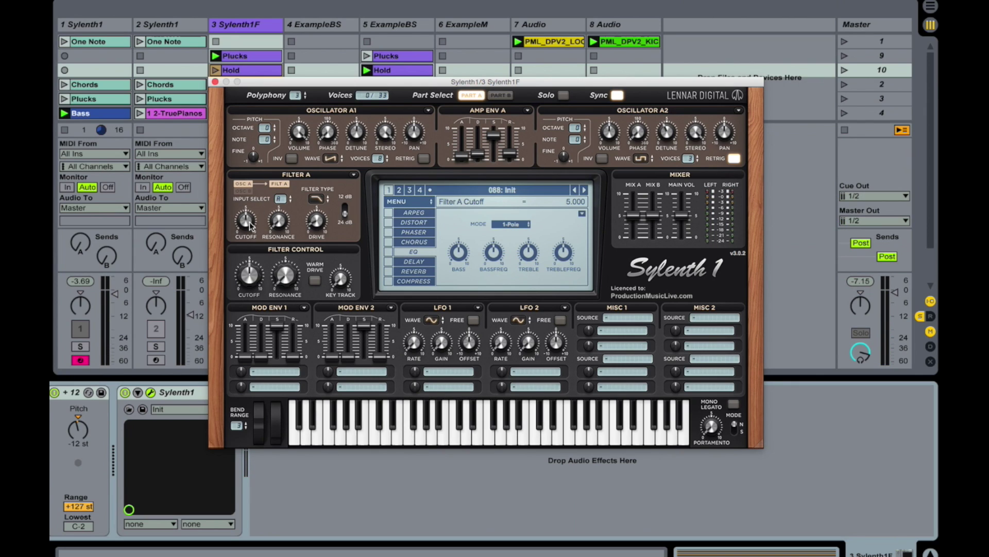
# - In Part B, set oscillator B1 to Pulse and bring its volume down to 1.733
pyautogui.click(501, 95)
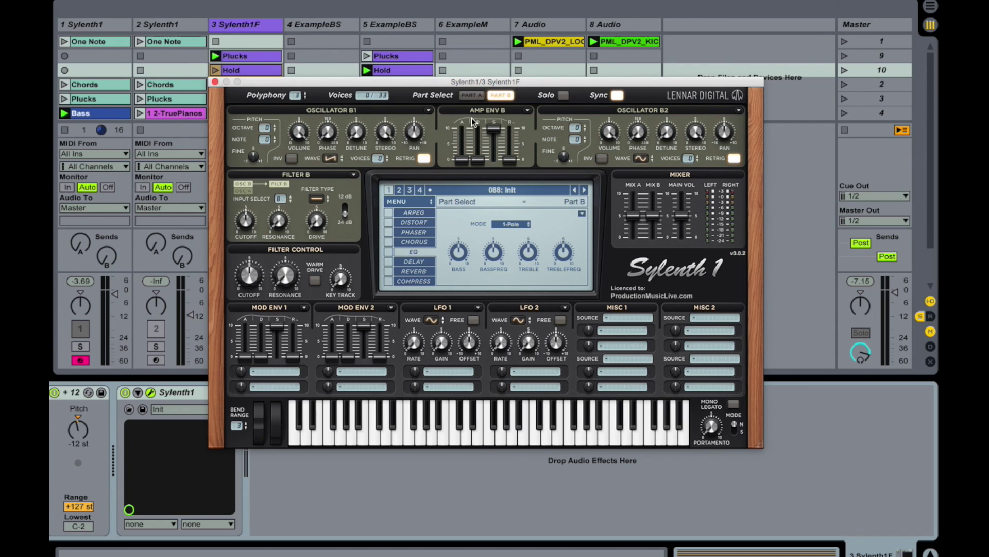
pyautogui.click(470, 136)
pyautogui.click(330, 159)
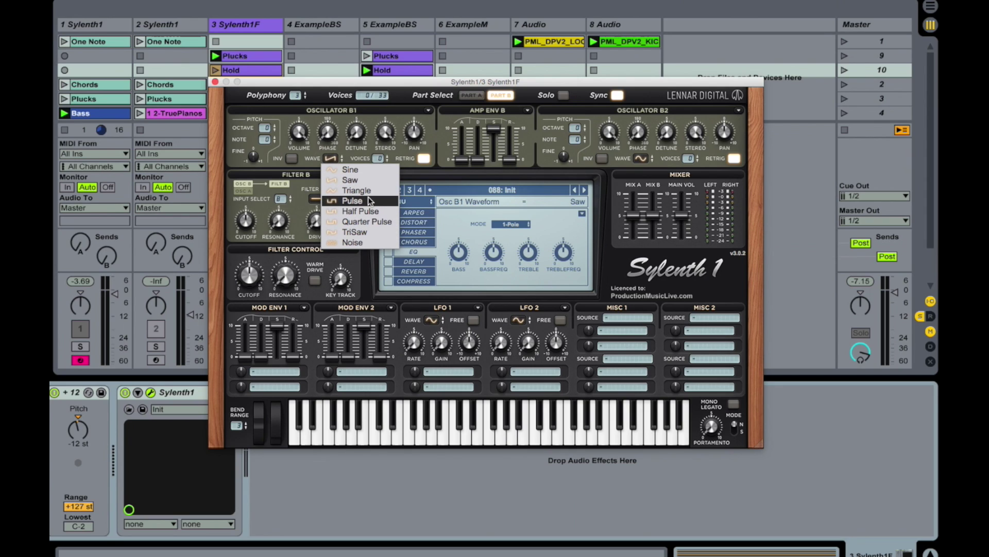
pyautogui.click(361, 200)
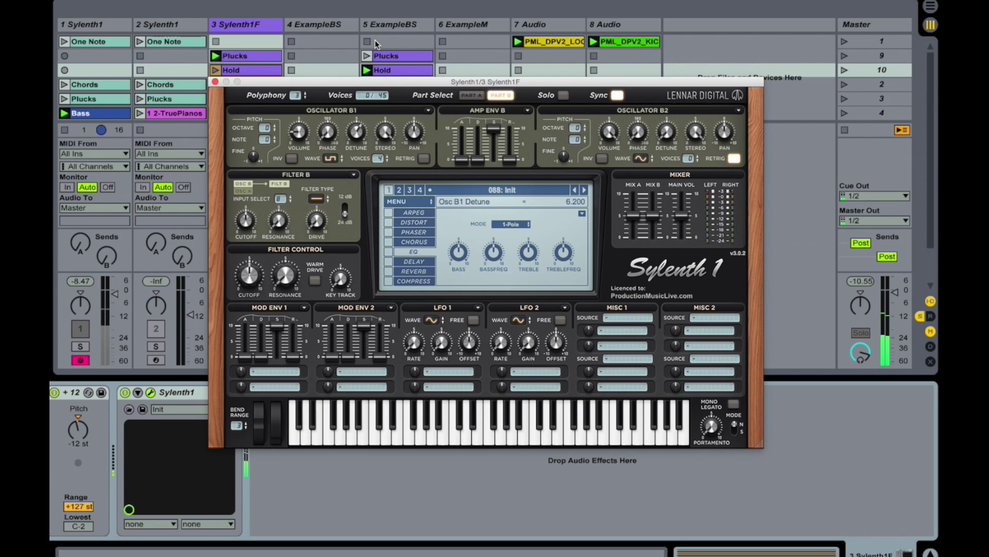
pyautogui.moveTo(299, 132); pyautogui.dragTo(306, 82)
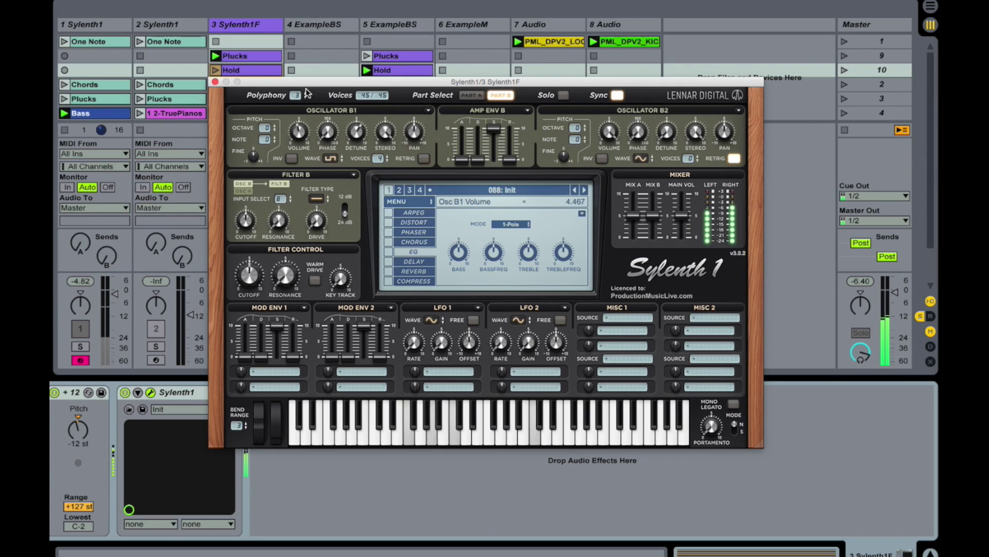
pyautogui.moveTo(305, 82); pyautogui.dragTo(304, 133)
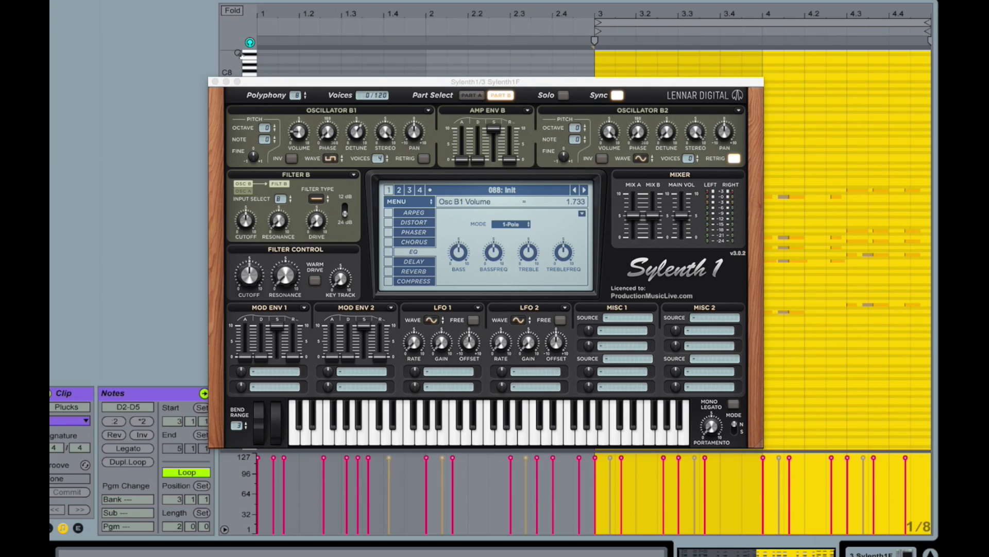
# - Close Sylenth1 and play the Plucks clip from bar 3 with the note rows zoomed in
pyautogui.click(215, 81)
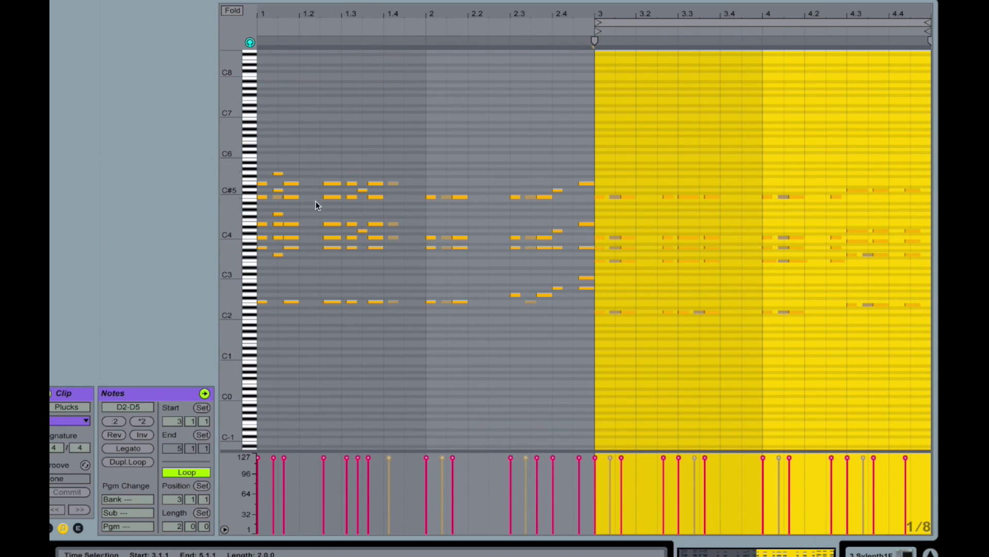
pyautogui.moveTo(249, 230); pyautogui.dragTo(257, 229)
pyautogui.click(785, 110)
pyautogui.press('space')
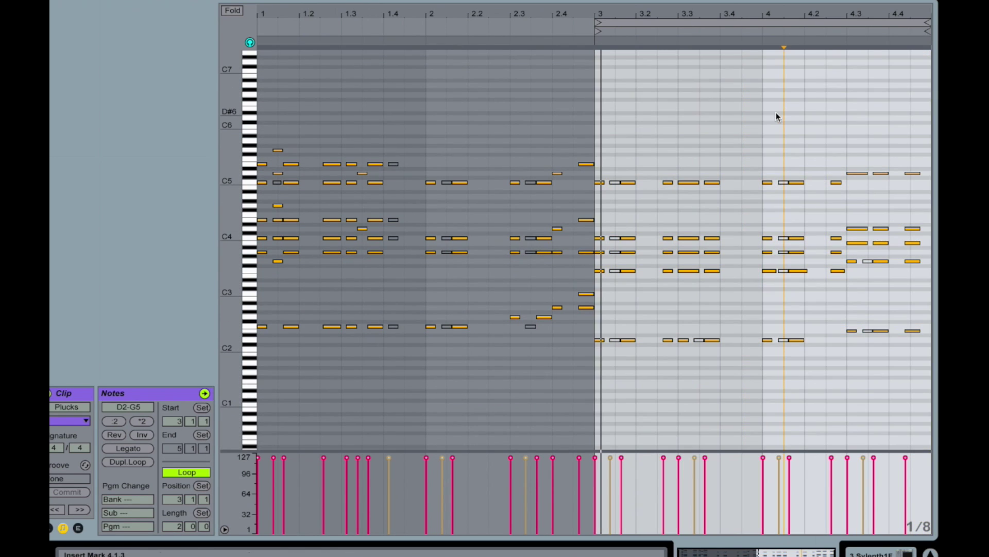
pyautogui.moveTo(230, 265)
pyautogui.mouseDown()
pyautogui.moveTo(241, 265)
pyautogui.moveTo(228, 265)
pyautogui.mouseUp()
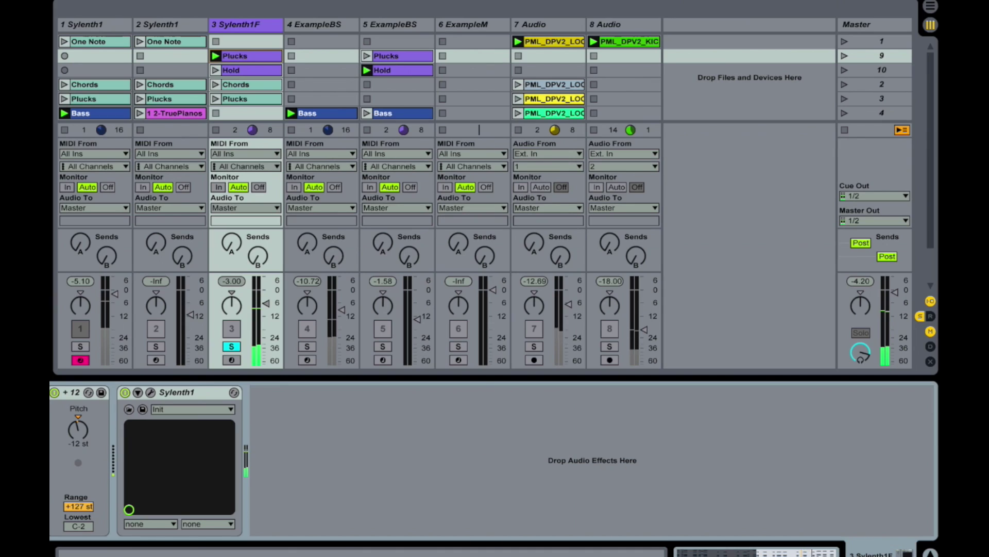
# - Copy Part A's amp envelope and paste it into Part B's amp envelope
pyautogui.click(150, 392)
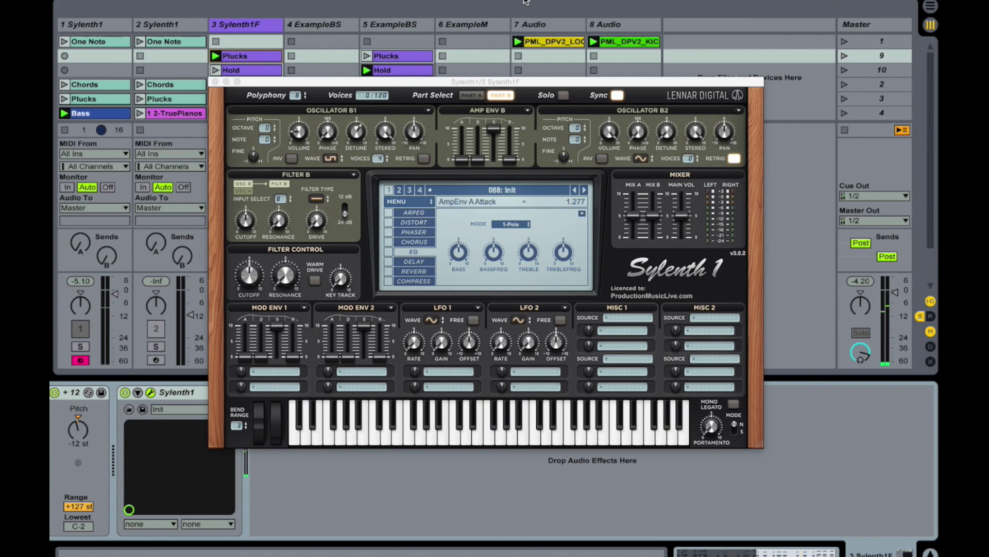
pyautogui.click(472, 95)
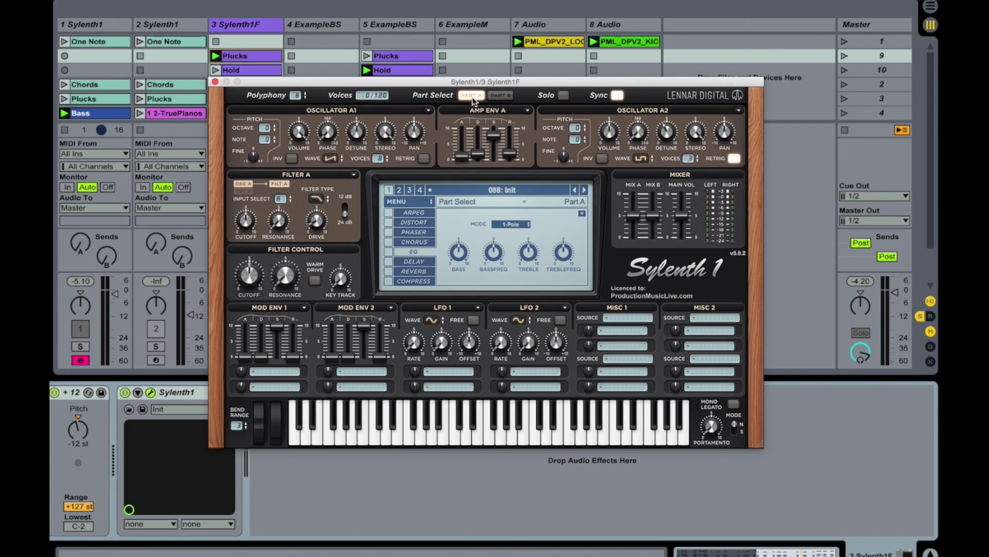
pyautogui.click(529, 110)
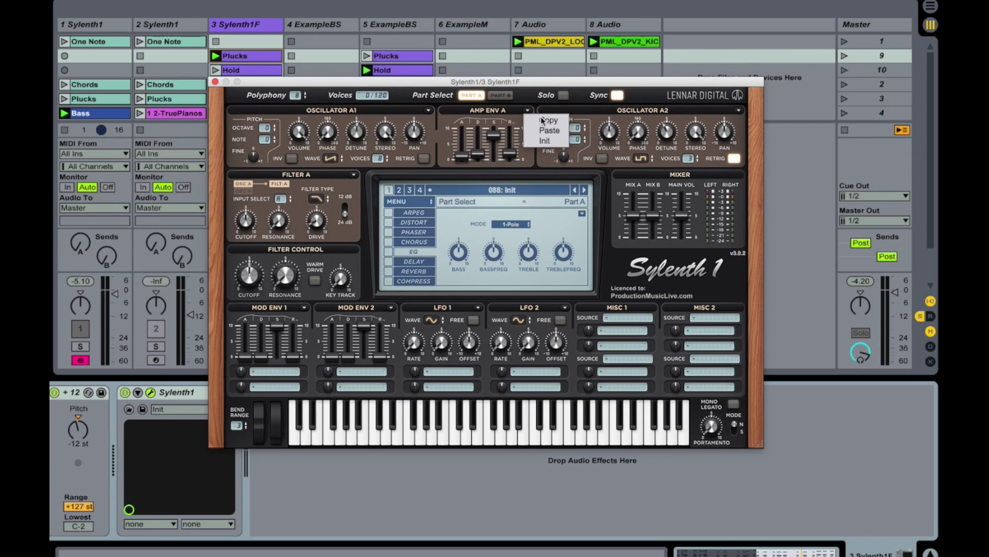
pyautogui.click(549, 120)
pyautogui.click(500, 95)
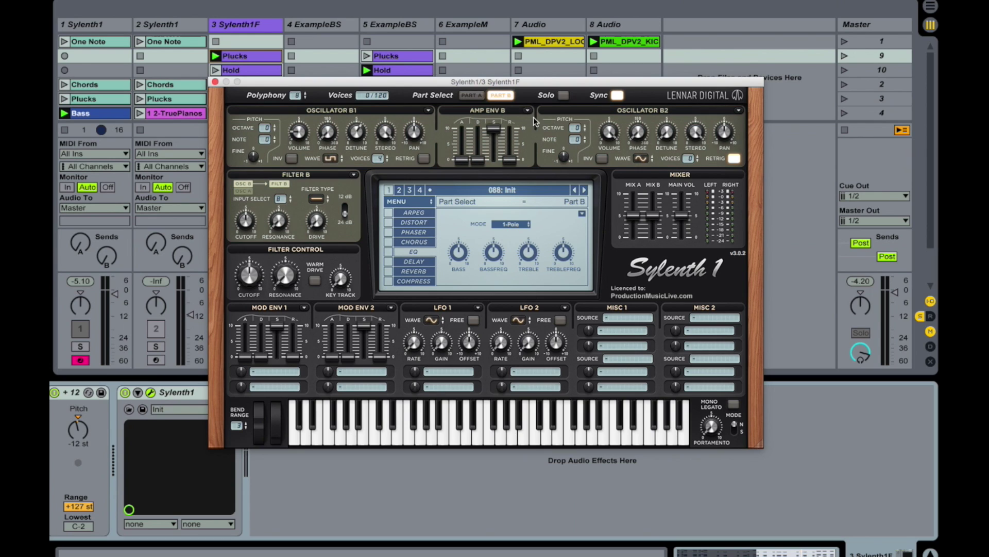
pyautogui.click(529, 111)
pyautogui.click(549, 131)
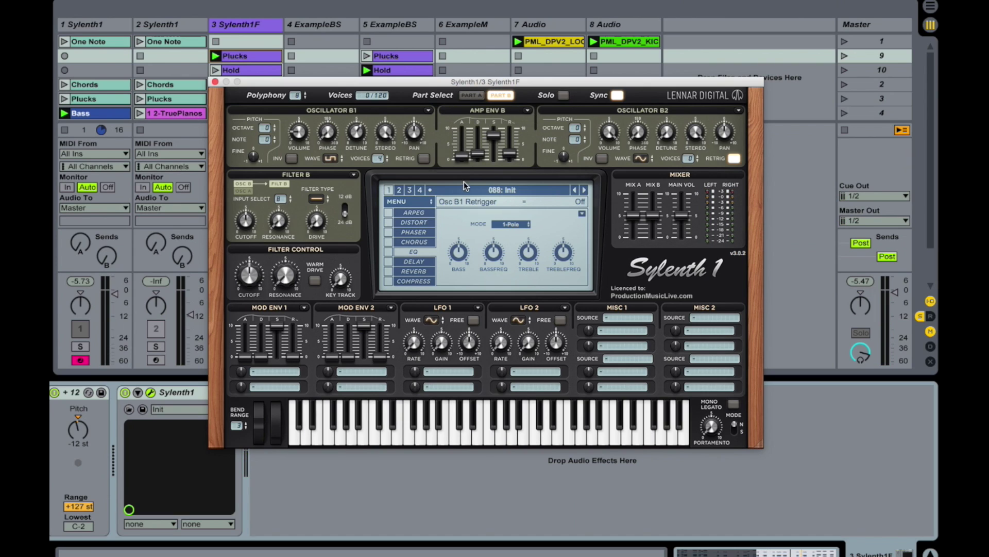
# - Give oscillator B2 a different waveform and set its volume to 0.433
pyautogui.click(641, 159)
pyautogui.click(680, 240)
pyautogui.moveTo(612, 135); pyautogui.dragTo(618, 156)
pyautogui.moveTo(606, 304); pyautogui.dragTo(609, 291)
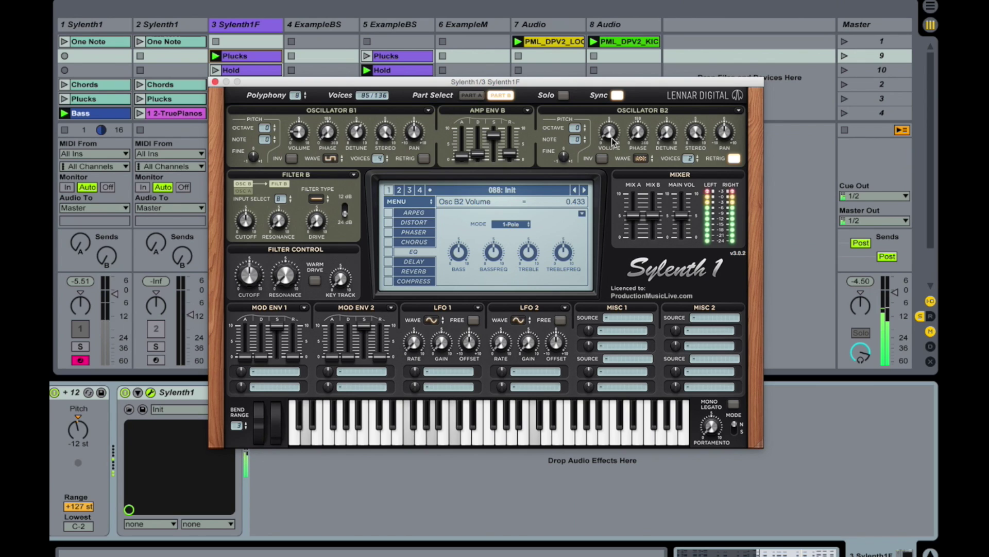
# - Make Filter B a 24 dB Lowpass, cutoff 4.967, and lower main volume to 4.091
pyautogui.click(318, 199)
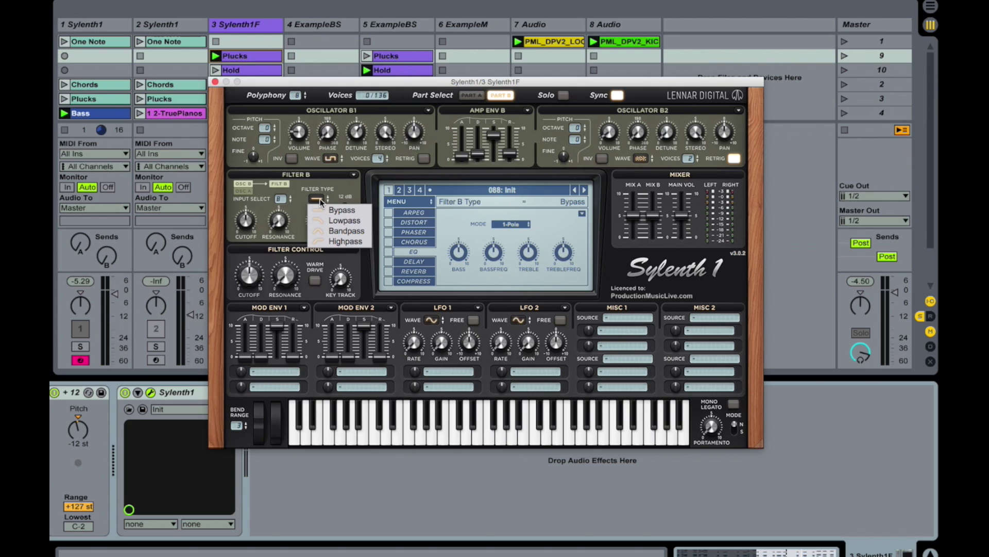
pyautogui.click(357, 220)
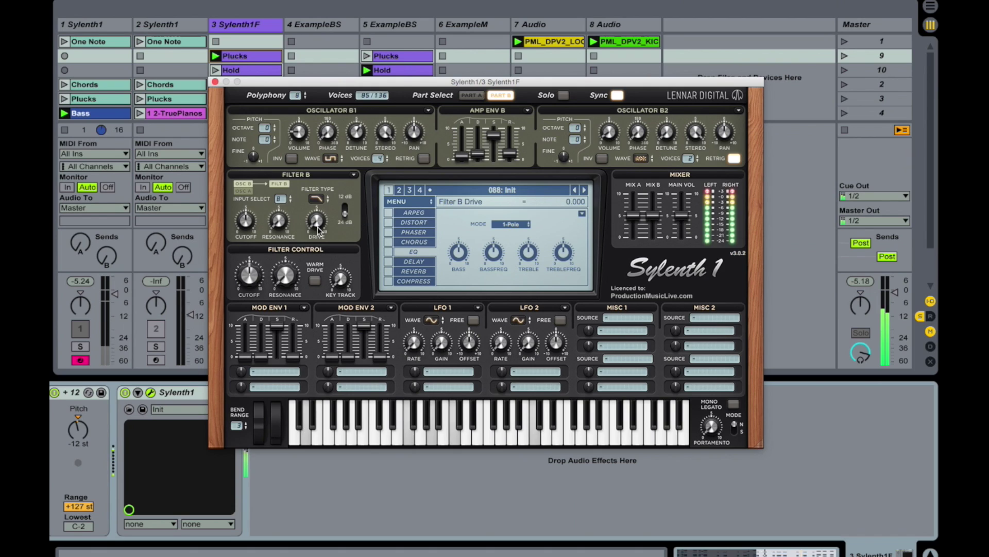
pyautogui.moveTo(245, 226); pyautogui.dragTo(249, 251)
pyautogui.click(345, 209)
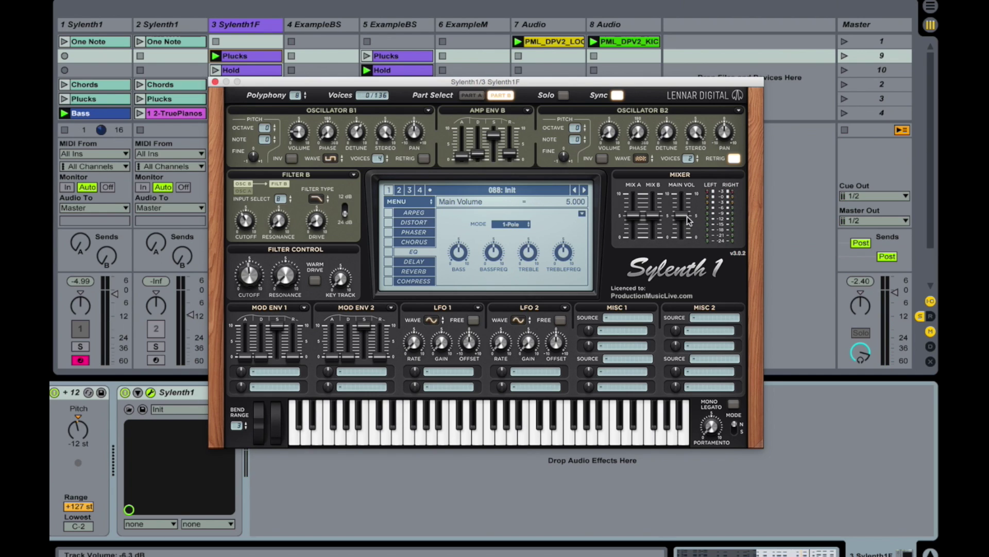
pyautogui.moveTo(688, 215); pyautogui.dragTo(689, 230)
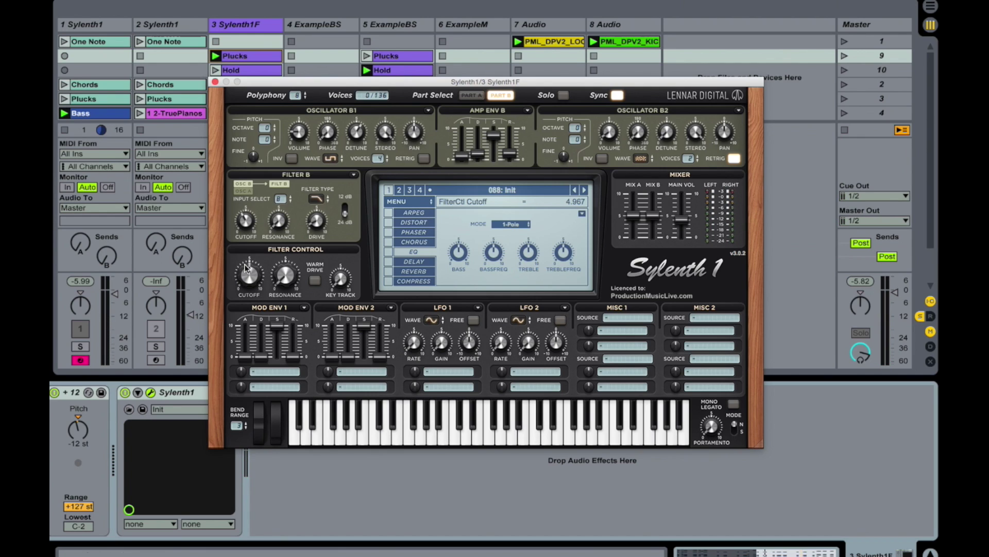
# - Enable the chorus with dry/wet at 38.67% and width at 73.67%
pyautogui.click(416, 243)
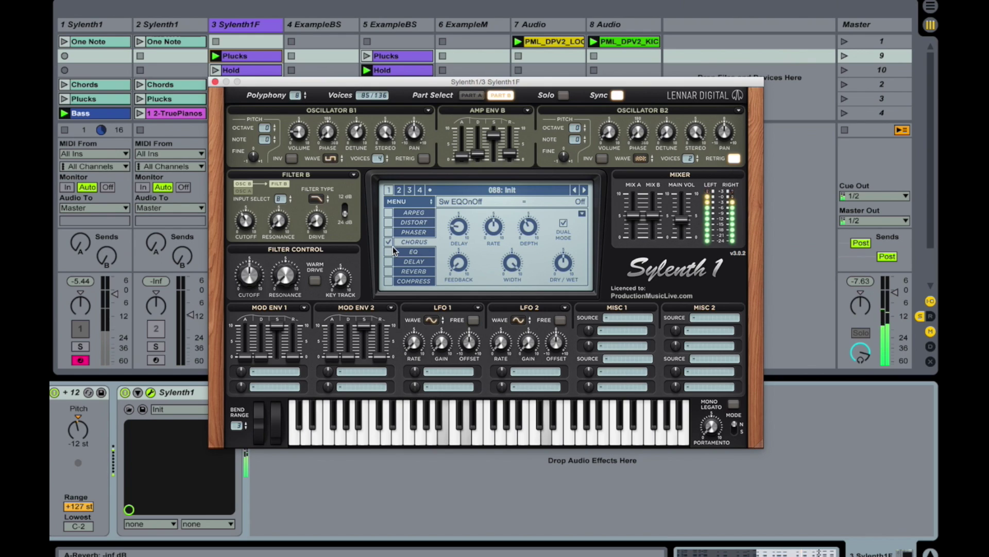
pyautogui.moveTo(566, 273)
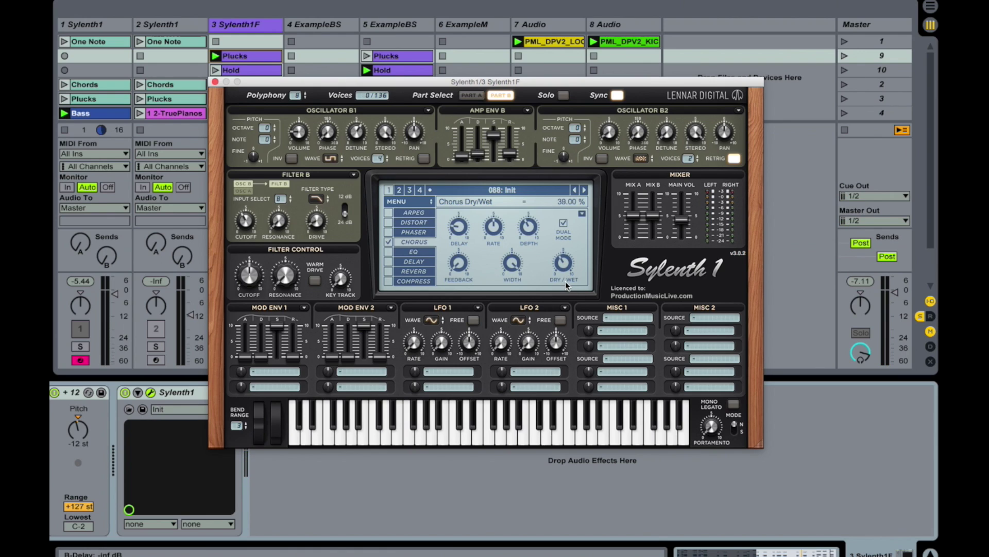
pyautogui.scroll(1, 564, 281)
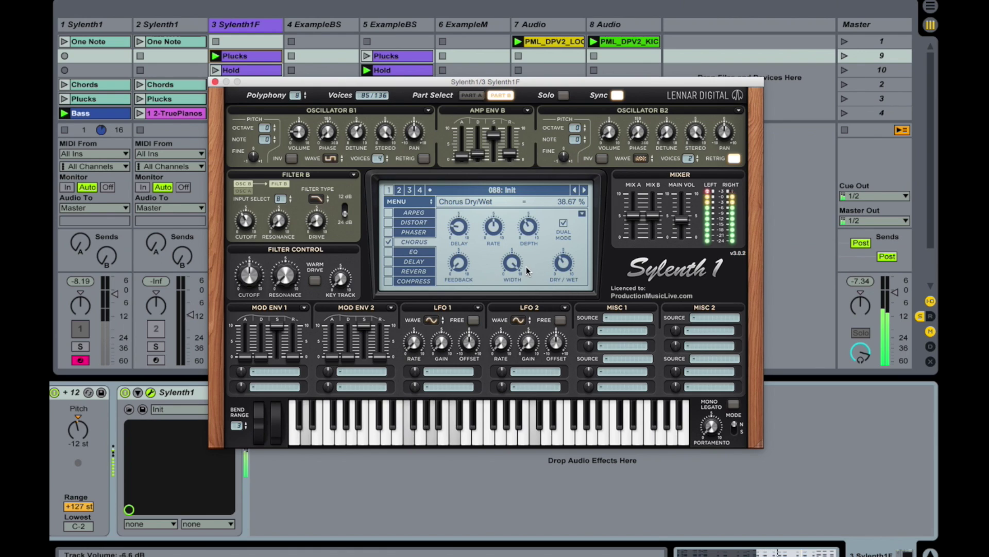
pyautogui.moveTo(517, 265)
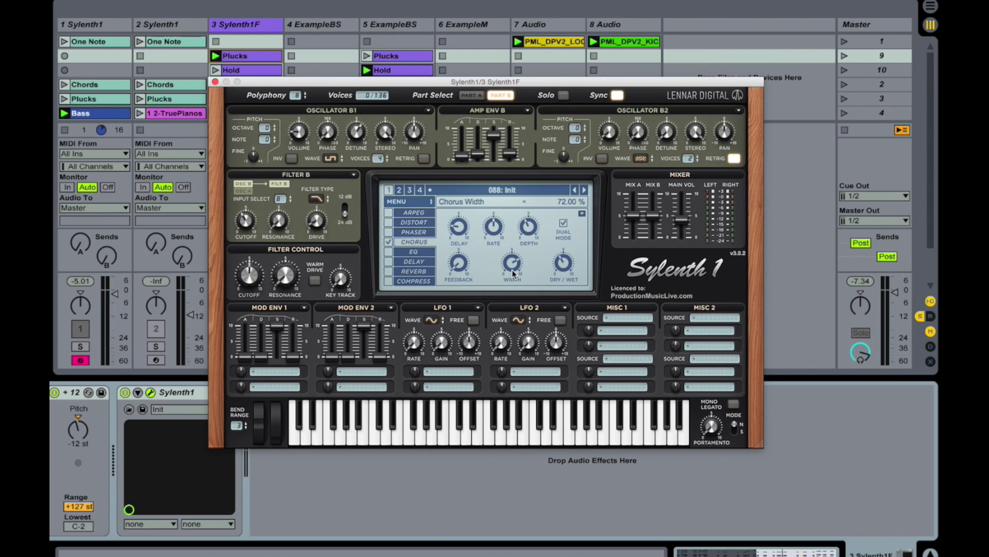
pyautogui.scroll(1, 515, 264)
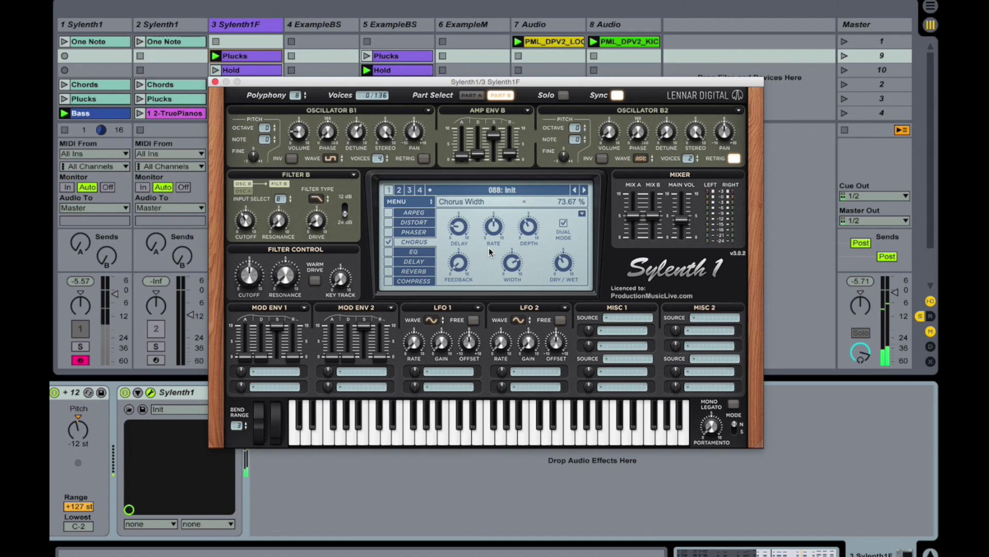
# - Turn on the EQ, cut bass to about 2 dB at about 81 Hz, and reduce treble gain
pyautogui.click(433, 252)
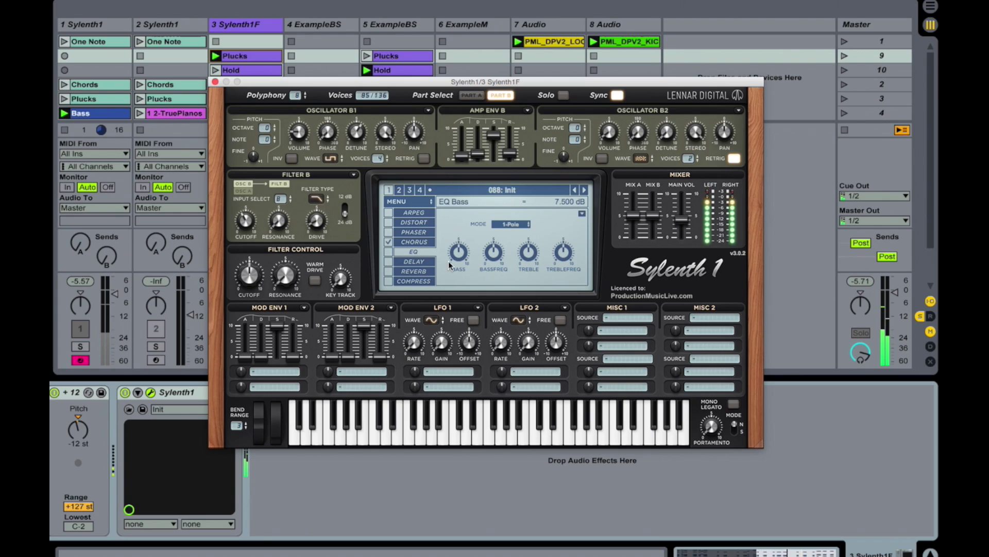
pyautogui.click(388, 252)
pyautogui.click(388, 251)
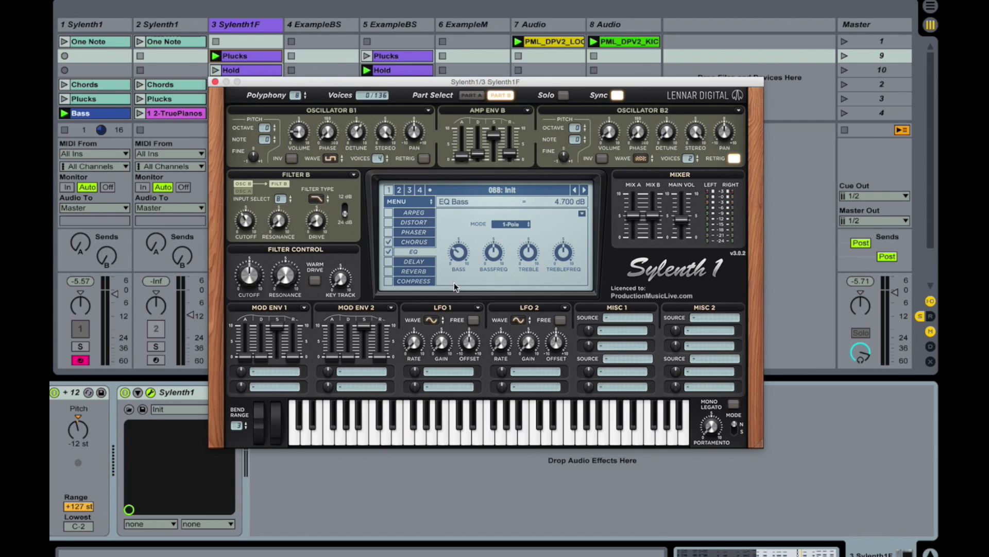
pyautogui.moveTo(455, 287); pyautogui.dragTo(455, 313)
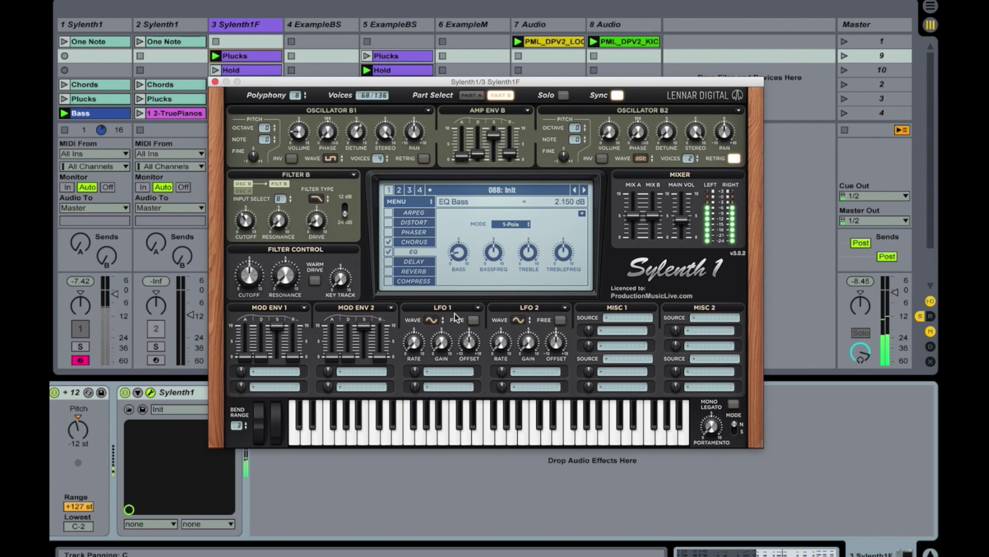
pyautogui.moveTo(496, 248)
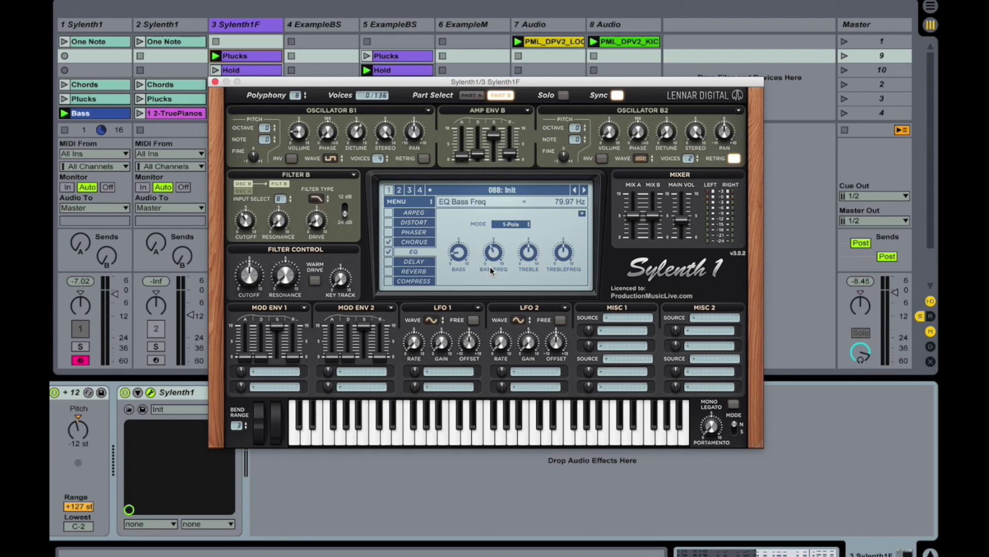
pyautogui.moveTo(490, 267); pyautogui.dragTo(490, 266)
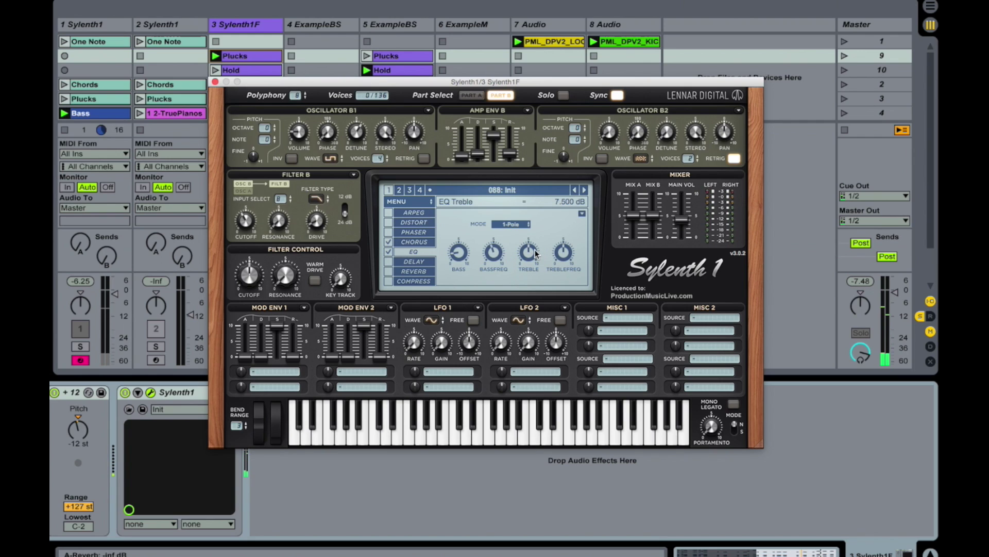
pyautogui.moveTo(537, 253); pyautogui.dragTo(530, 267)
pyautogui.moveTo(566, 254)
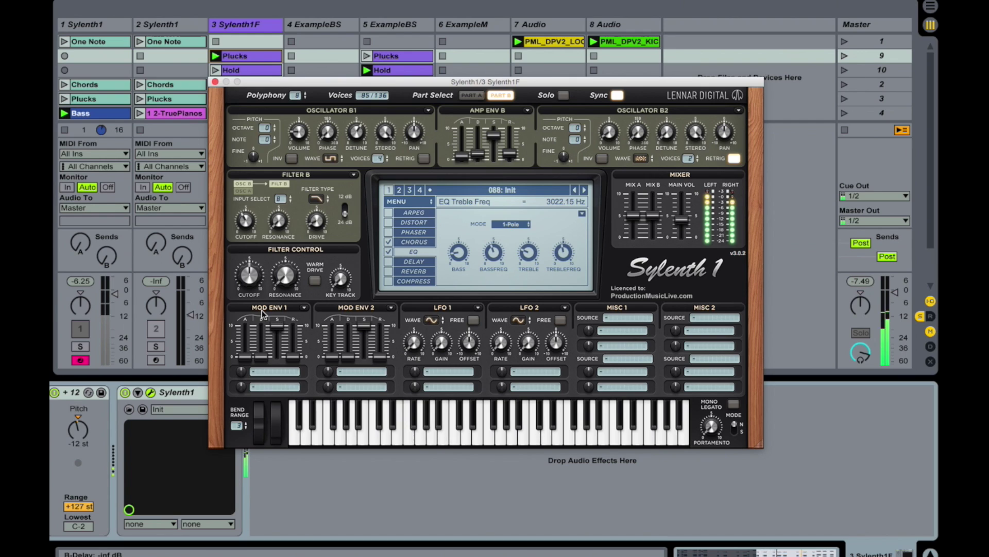
# - Raise the Filter Control cutoff in two moves
pyautogui.moveTo(255, 282)
pyautogui.moveTo(255, 282); pyautogui.dragTo(259, 251)
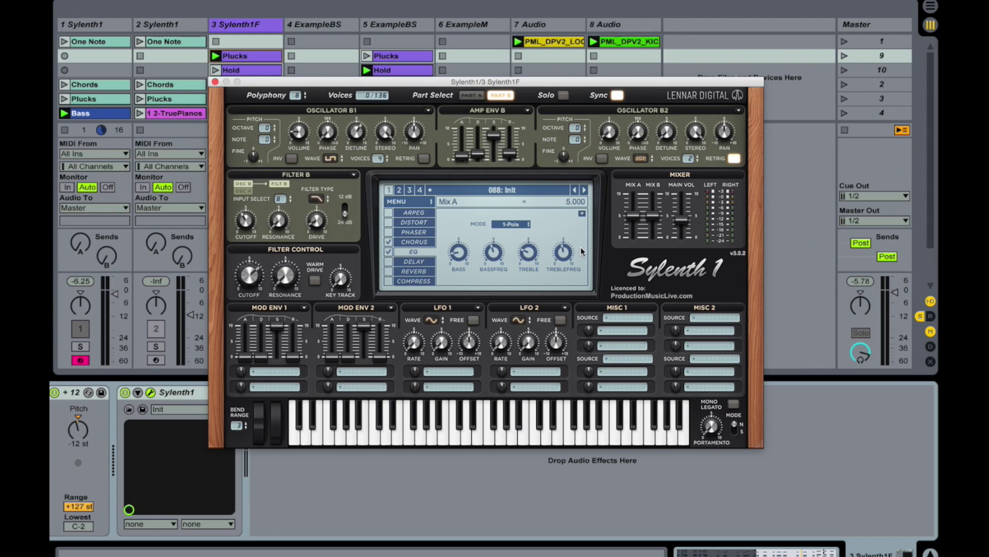
pyautogui.moveTo(336, 292)
pyautogui.moveTo(246, 277); pyautogui.dragTo(246, 257)
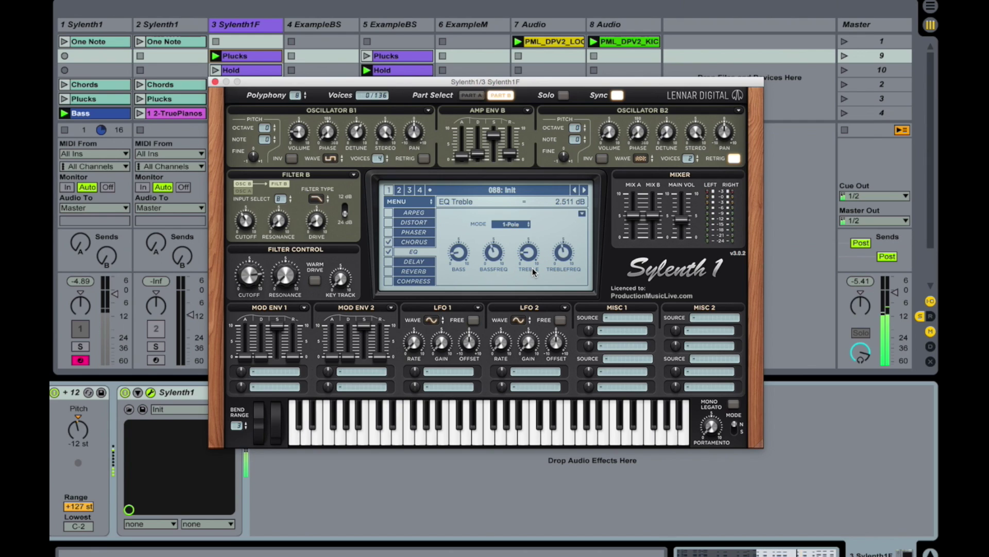
# - Turn on the delay, add more smear and lower its dry/wet to about 9%
pyautogui.click(415, 263)
pyautogui.click(390, 261)
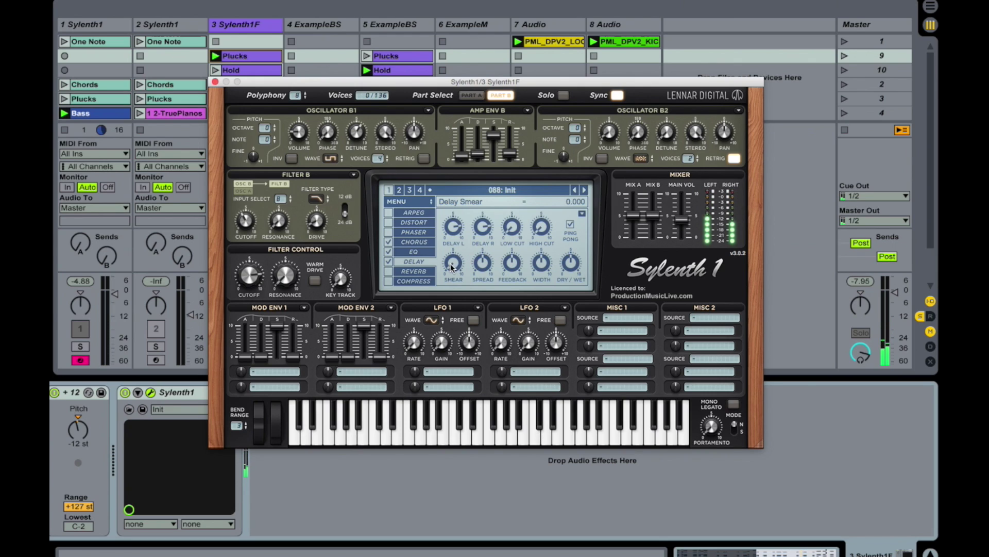
pyautogui.moveTo(474, 203); pyautogui.dragTo(474, 198)
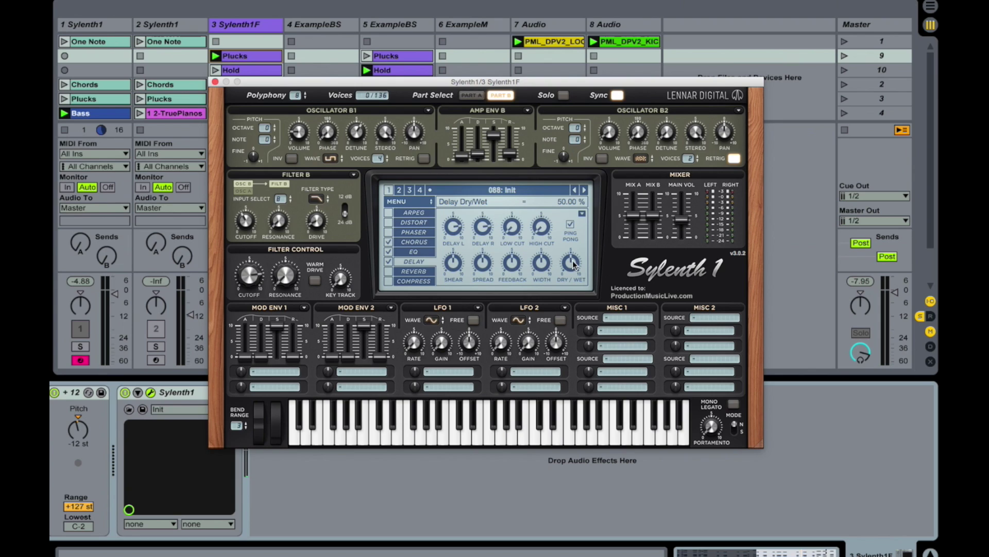
pyautogui.moveTo(569, 298); pyautogui.dragTo(561, 324)
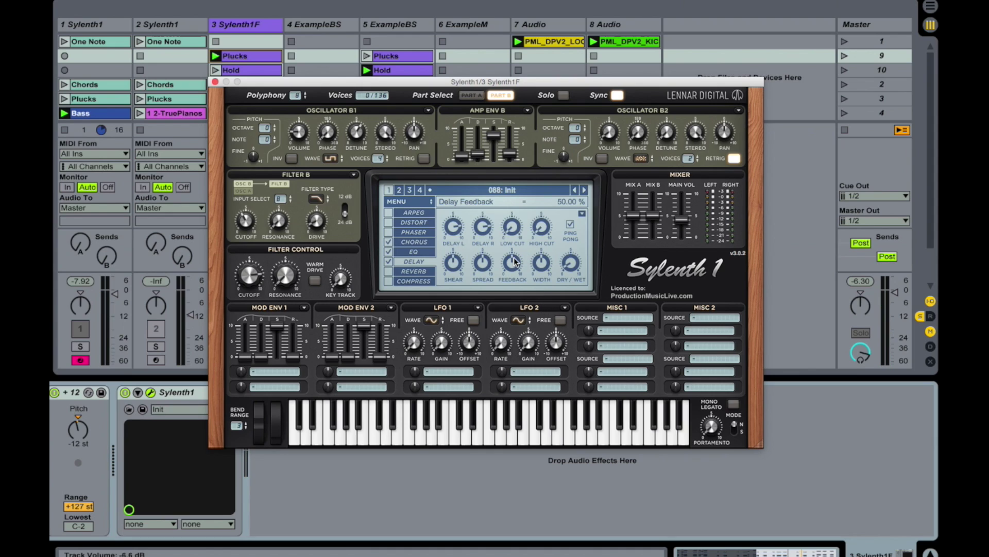
# - Raise reverb damping, narrow width to about 42%, shorten predelay and set mix to 25% wet
pyautogui.click(416, 273)
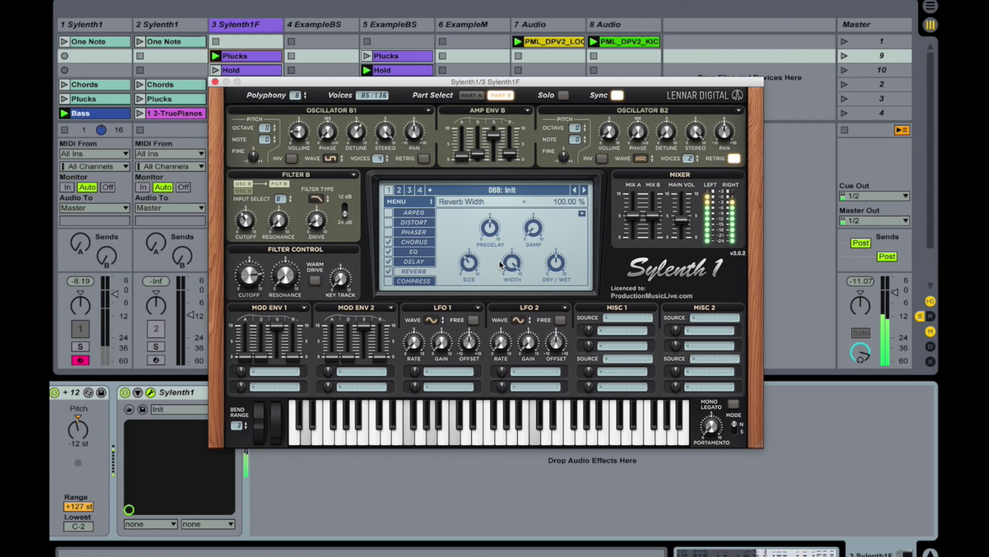
pyautogui.moveTo(535, 229); pyautogui.dragTo(552, 102)
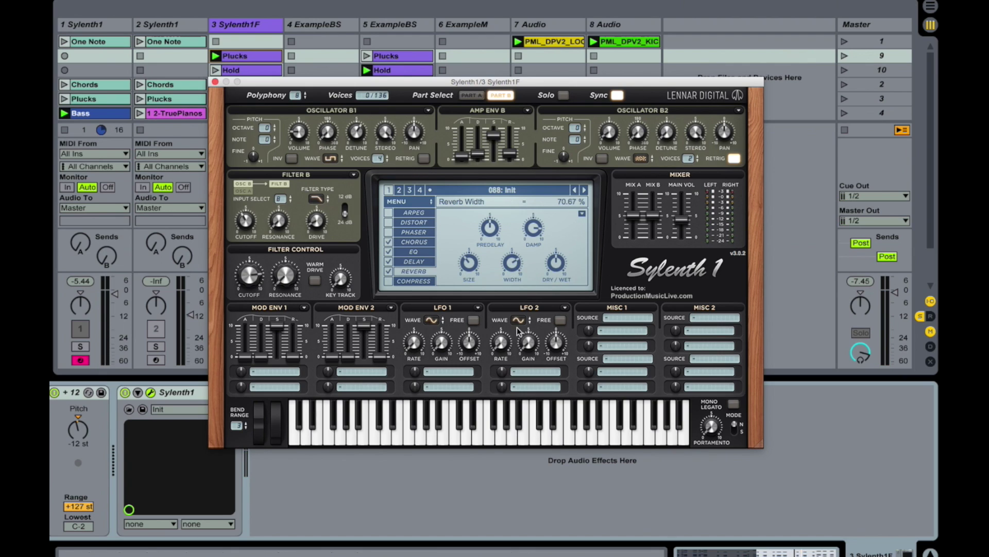
pyautogui.moveTo(524, 355); pyautogui.dragTo(524, 361)
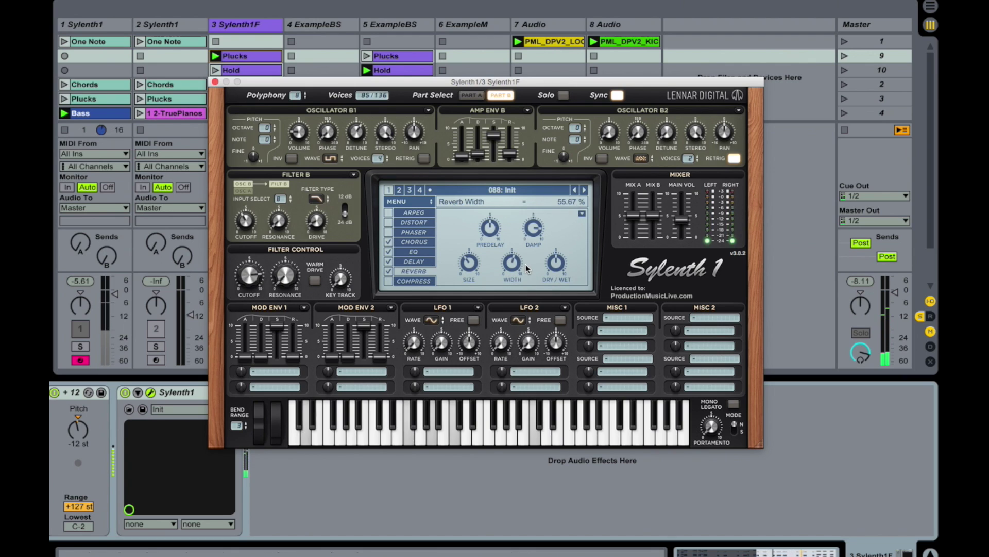
pyautogui.moveTo(527, 266); pyautogui.dragTo(515, 288)
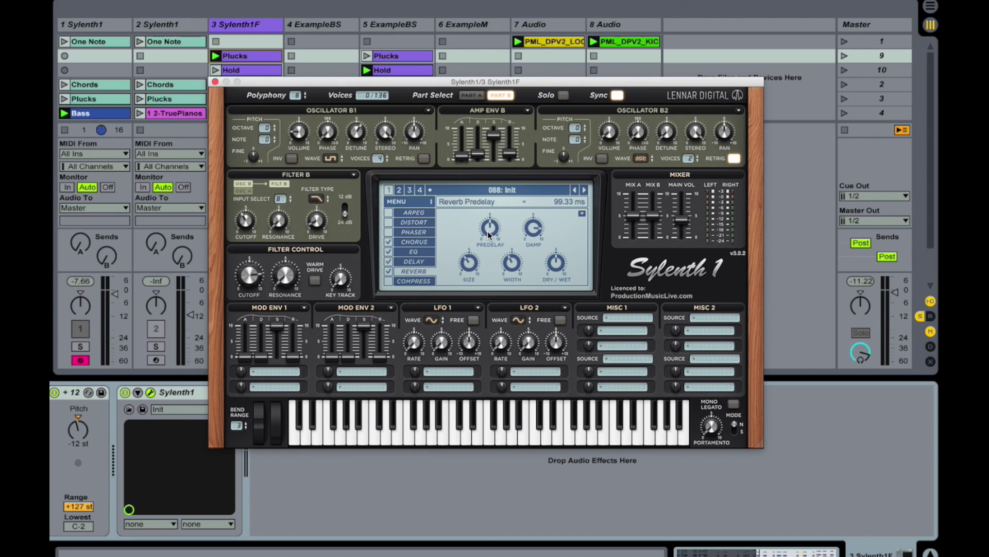
pyautogui.moveTo(499, 268); pyautogui.dragTo(508, 287)
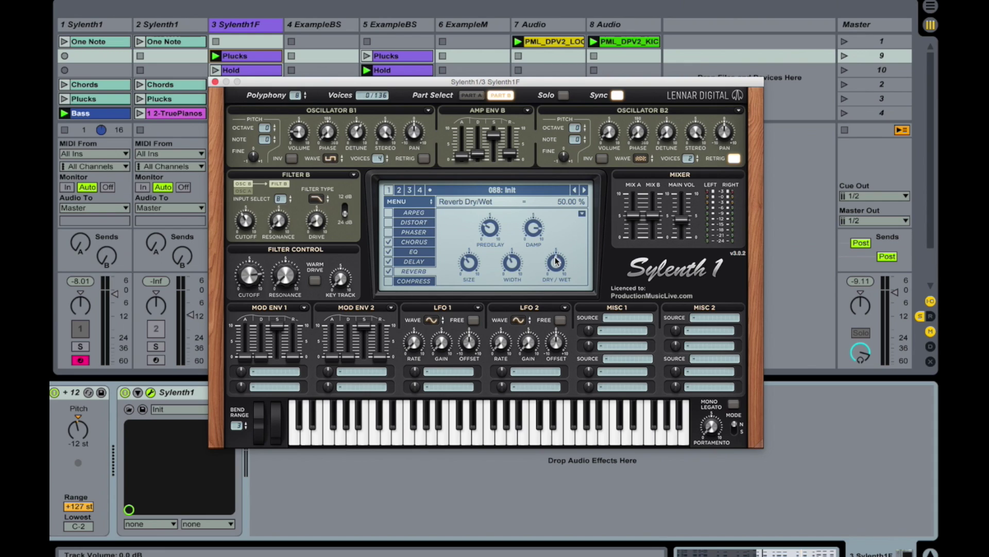
pyautogui.moveTo(556, 276); pyautogui.dragTo(552, 302)
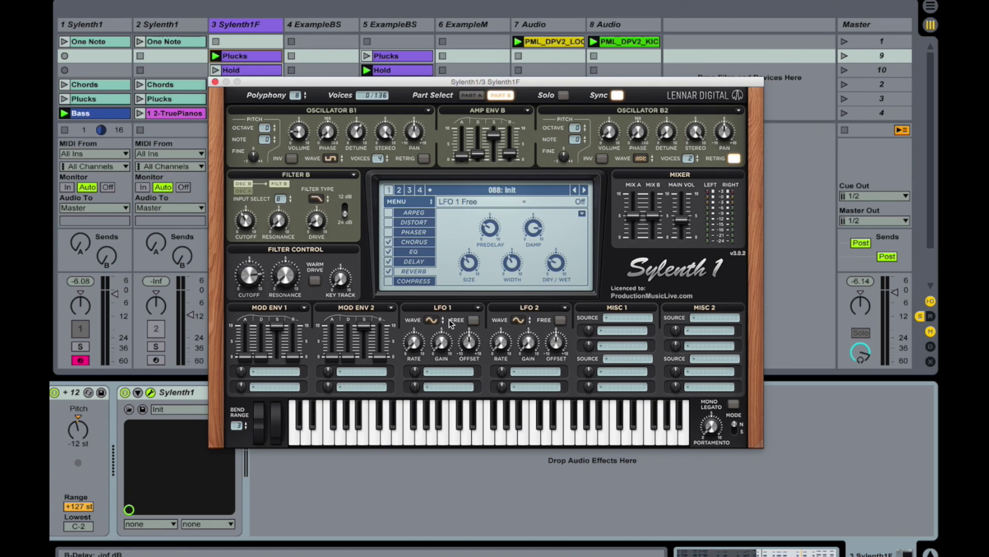
# - Set LFO 1's destination to Cutoff A and B, checking both Part A and Part B
pyautogui.click(450, 369)
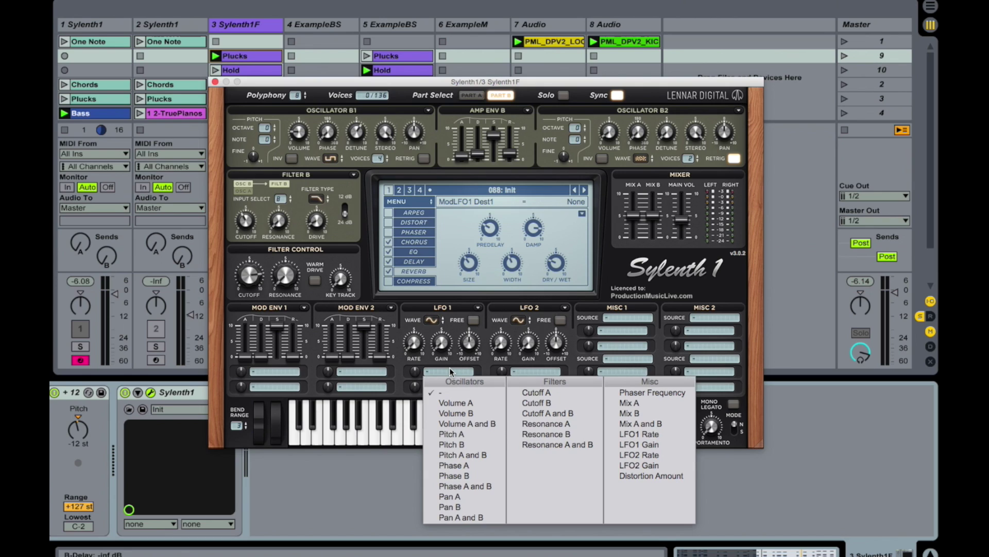
pyautogui.click(585, 414)
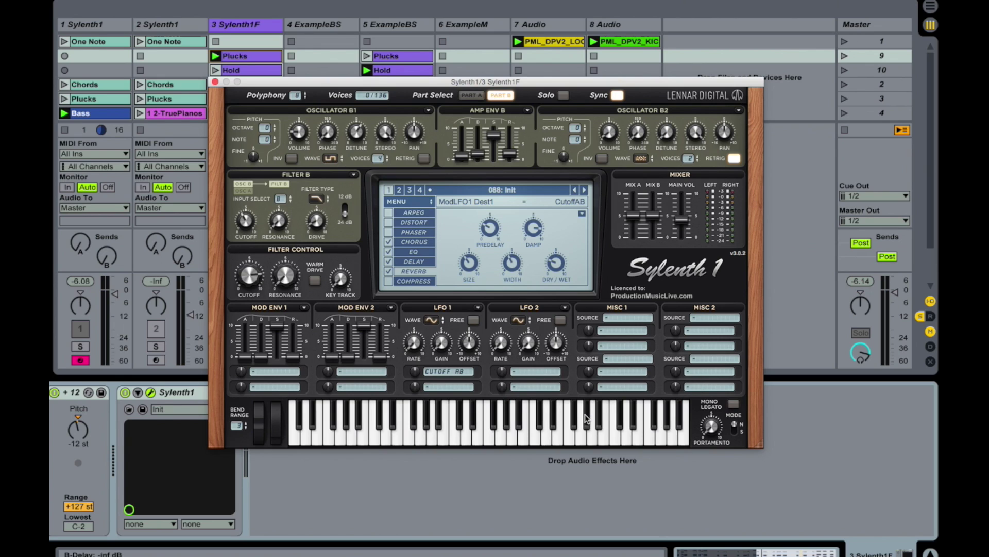
pyautogui.click(470, 94)
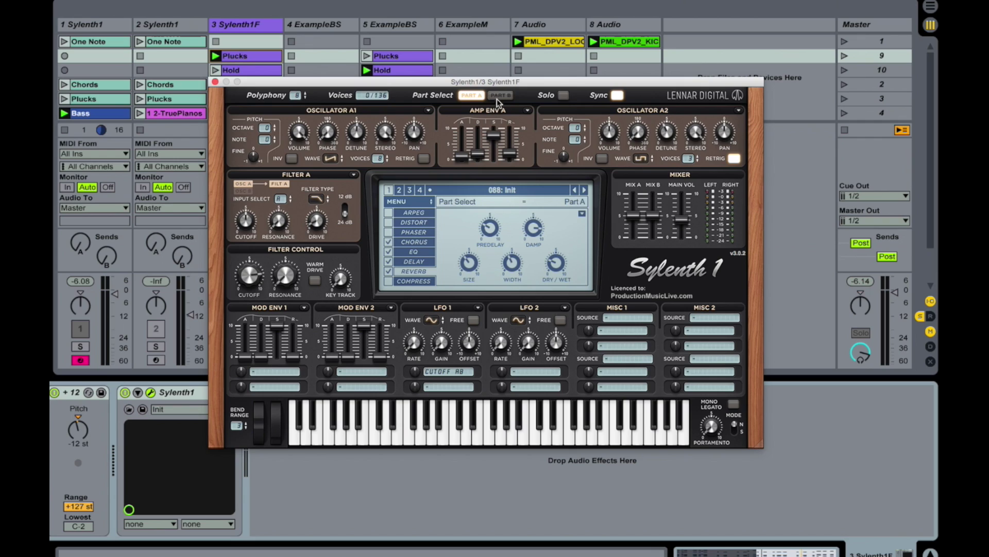
pyautogui.click(498, 96)
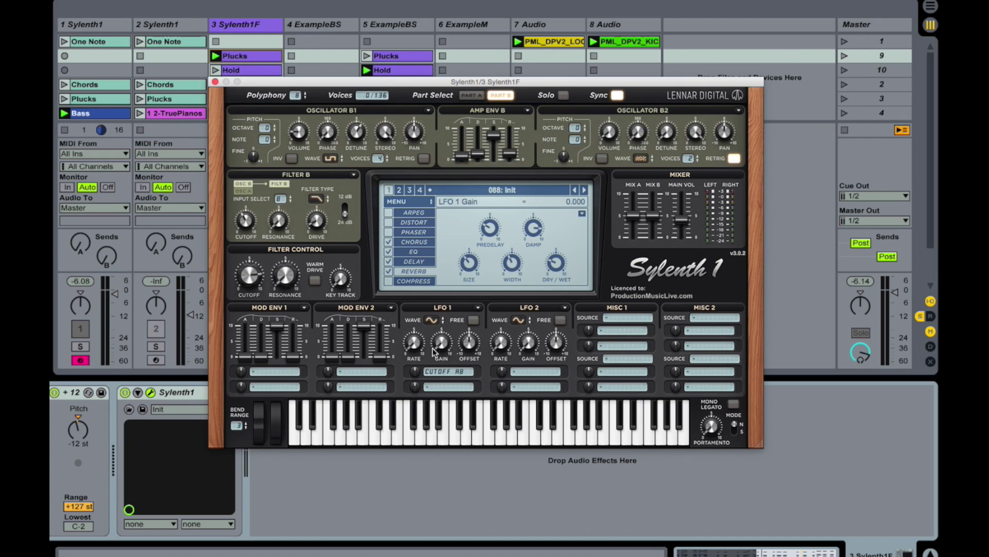
# - Speed LFO 1's rate up to 1/32 and raise its gain to 3.567
pyautogui.moveTo(419, 338); pyautogui.dragTo(444, 243)
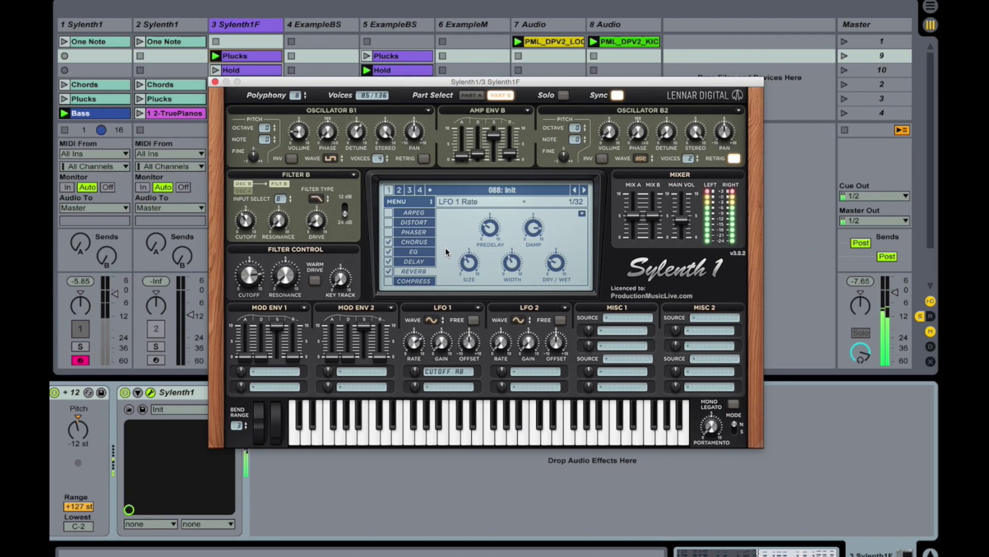
pyautogui.click(410, 370)
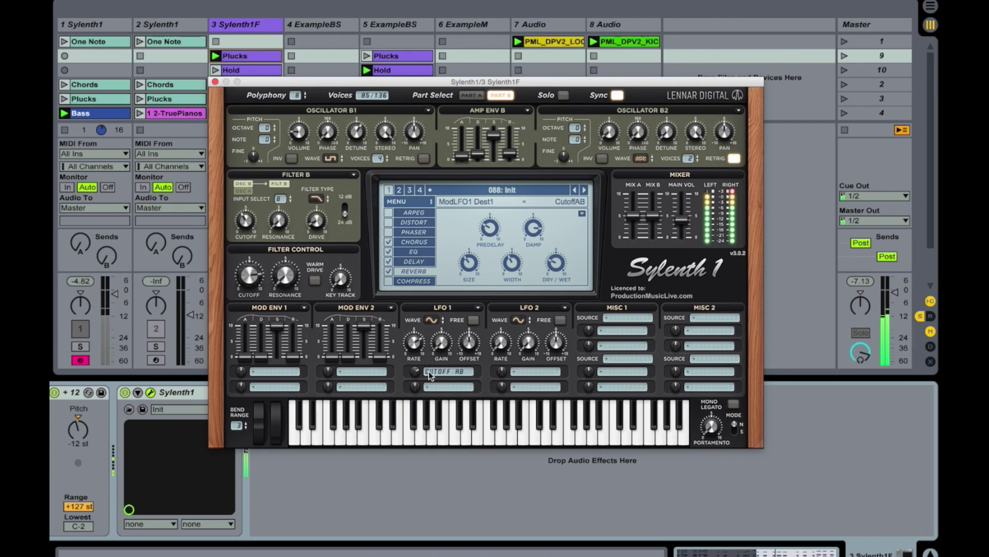
pyautogui.moveTo(441, 342)
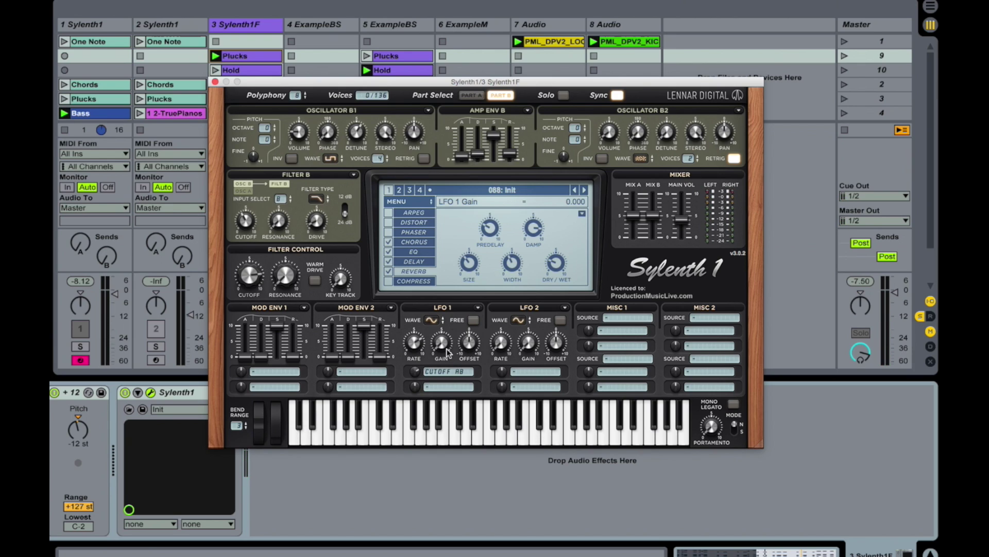
pyautogui.moveTo(447, 352); pyautogui.dragTo(451, 327)
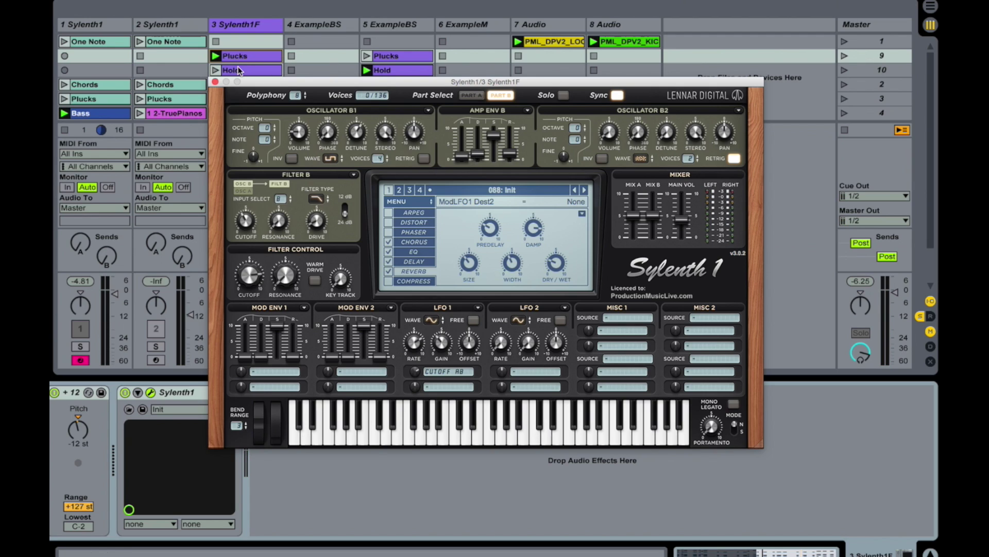
# - Play the Hold clip with the Pitch device at 0 st and lower LFO 1's offset
pyautogui.click(217, 70)
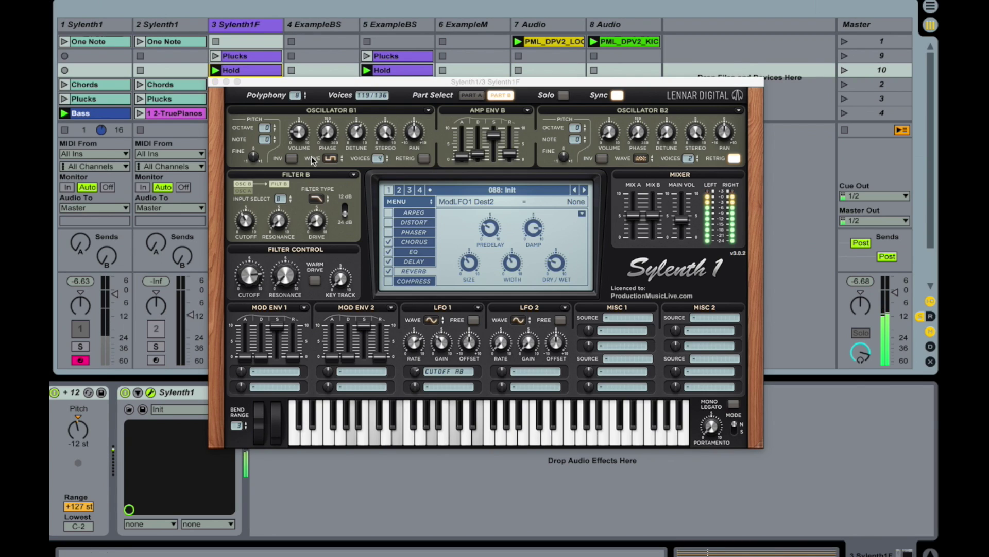
pyautogui.moveTo(81, 432); pyautogui.dragTo(81, 420)
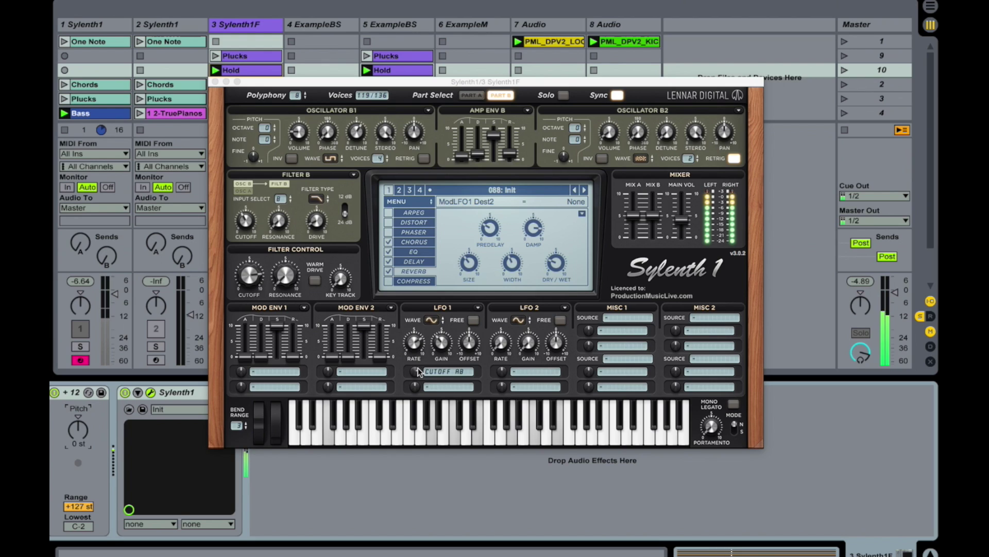
pyautogui.moveTo(469, 342); pyautogui.dragTo(470, 367)
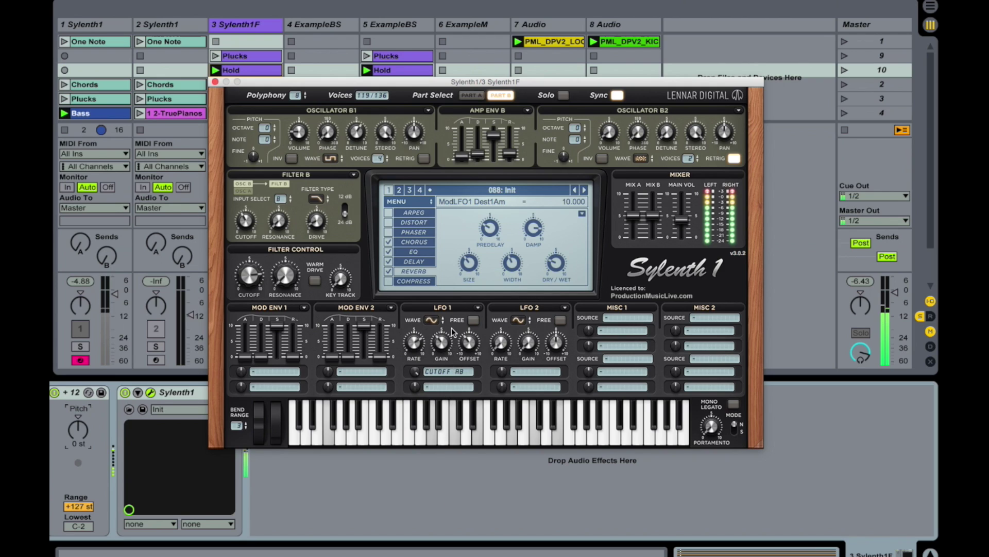
# - Balance the main filter cutoff against LFO 1's cutoff amount, settling at -1.200
pyautogui.moveTo(260, 275); pyautogui.dragTo(263, 325)
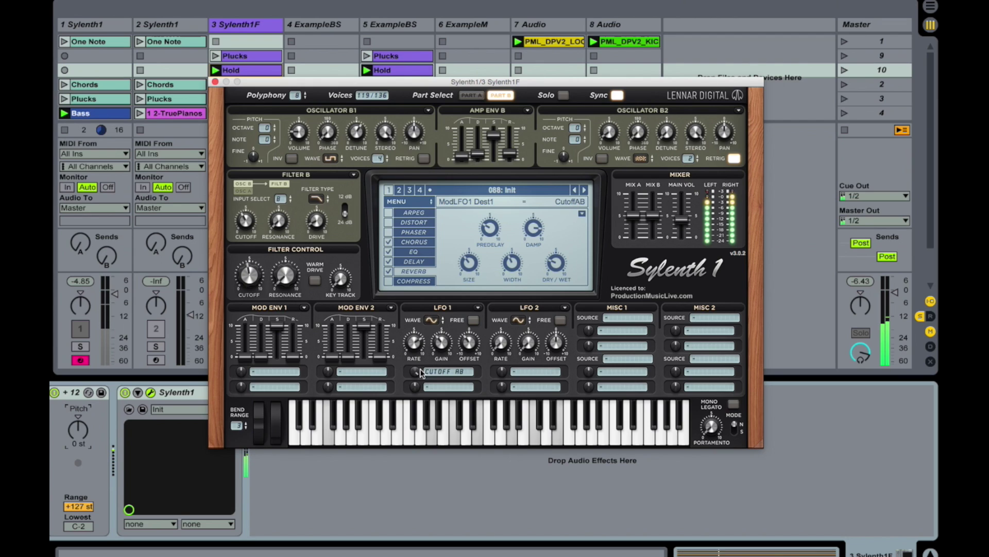
pyautogui.moveTo(417, 371); pyautogui.dragTo(418, 432)
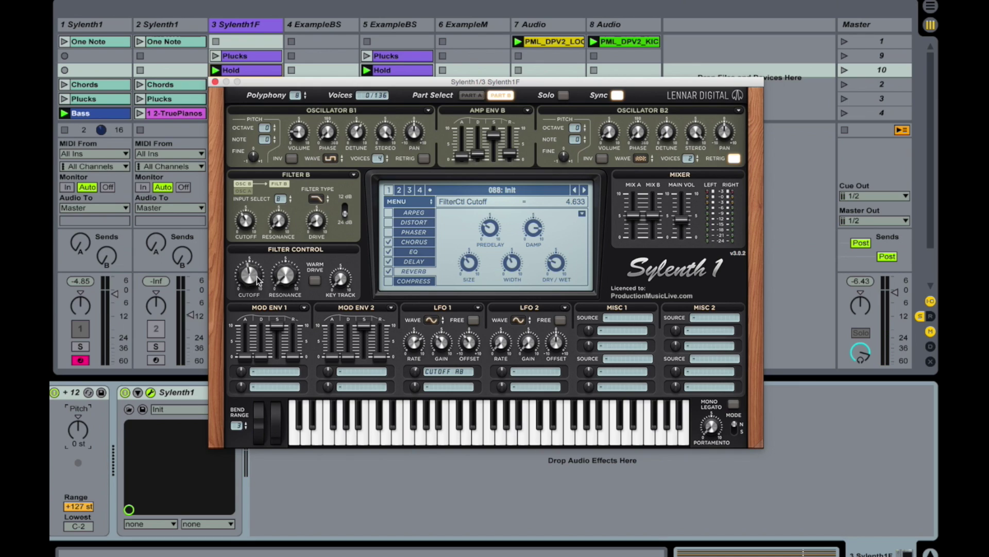
pyautogui.moveTo(257, 280); pyautogui.dragTo(274, 294)
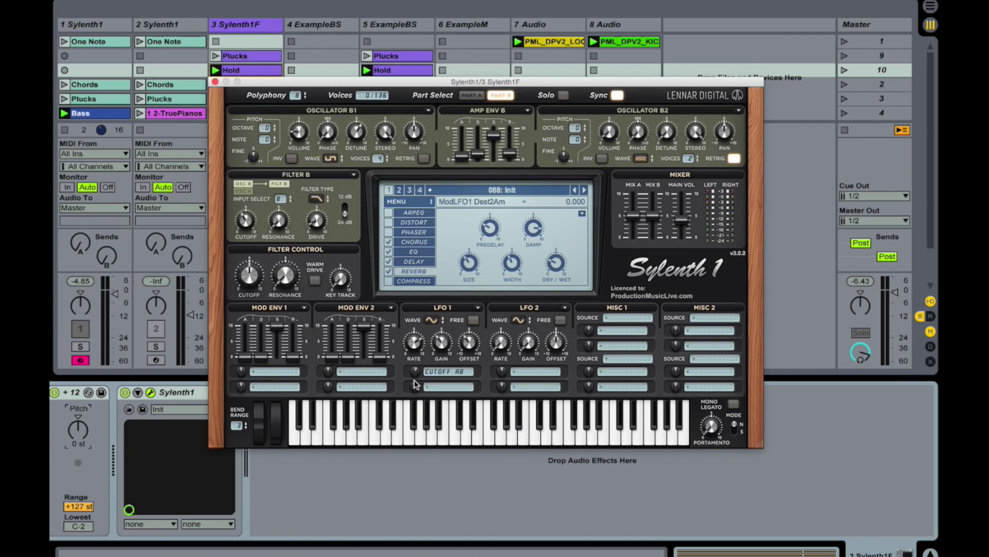
pyautogui.moveTo(423, 360); pyautogui.dragTo(422, 406)
# - Add Mix A and B as LFO 1's second destination with an amount of 4.2
pyautogui.click(454, 387)
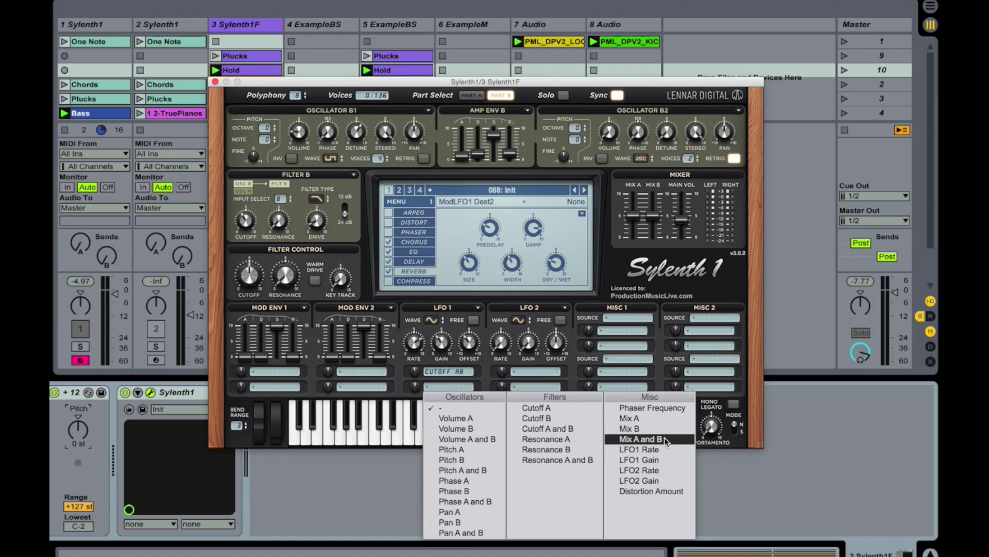
pyautogui.click(641, 439)
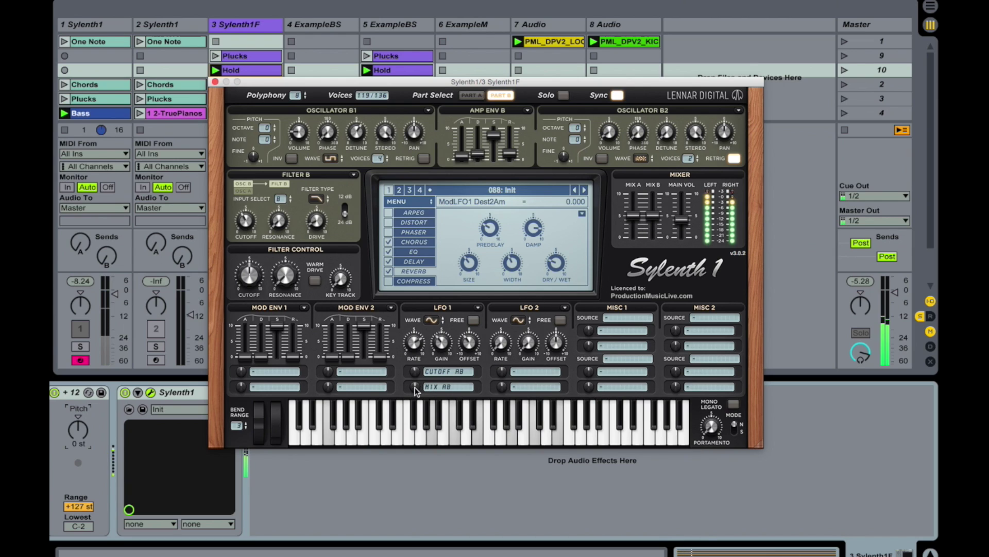
pyautogui.moveTo(417, 391); pyautogui.dragTo(438, 426)
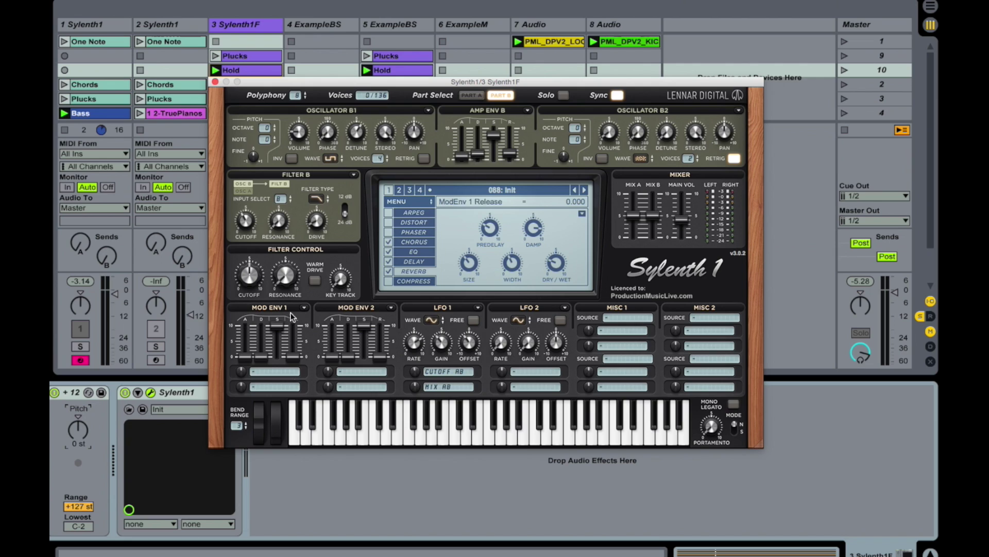
# - Route Mod Env 1 to Cutoff A and B and turn up its cutoff amount
pyautogui.click(261, 372)
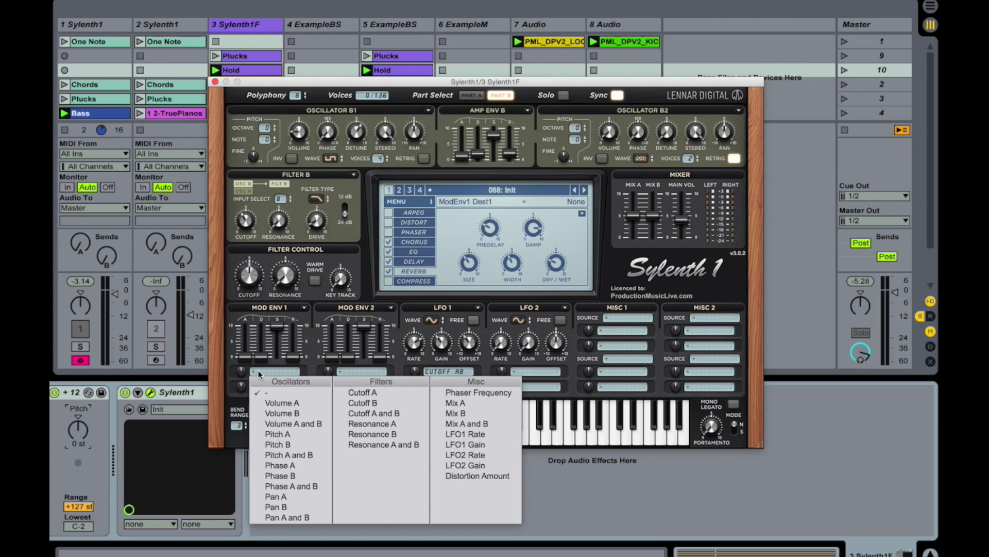
pyautogui.click(410, 411)
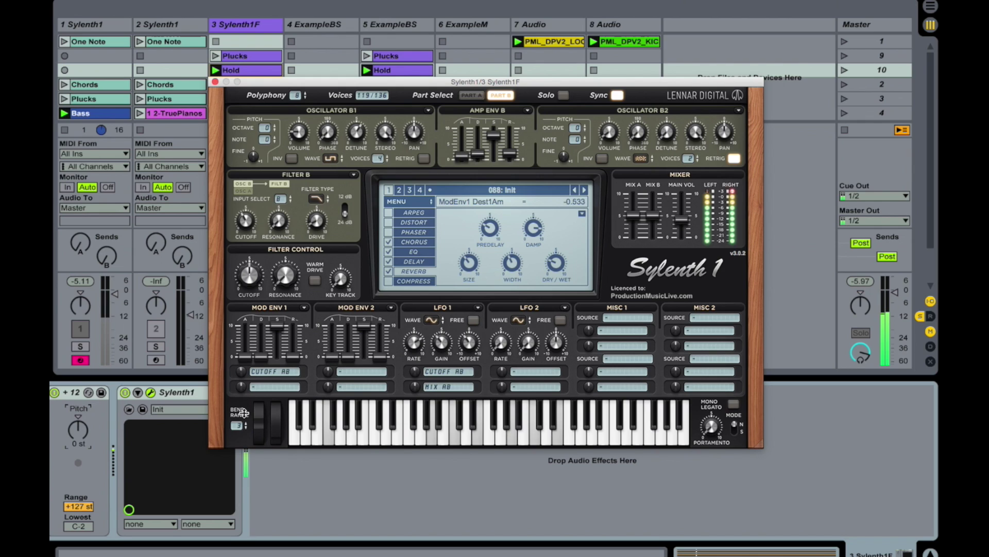
pyautogui.moveTo(242, 412); pyautogui.dragTo(247, 371)
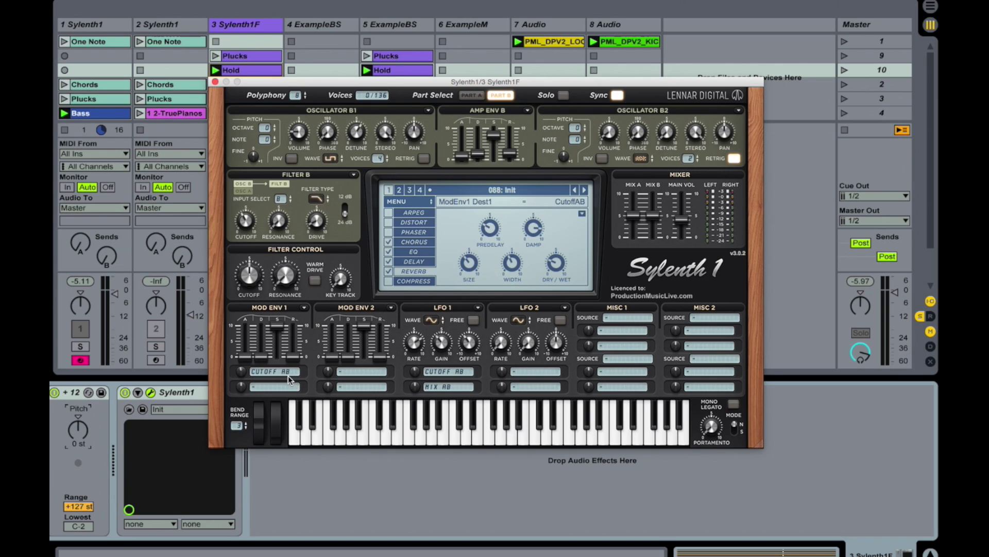
# - Lengthen Mod Env 1's attack and decay, and drop the Plucks clip to -12 st
pyautogui.moveTo(247, 358); pyautogui.dragTo(250, 290)
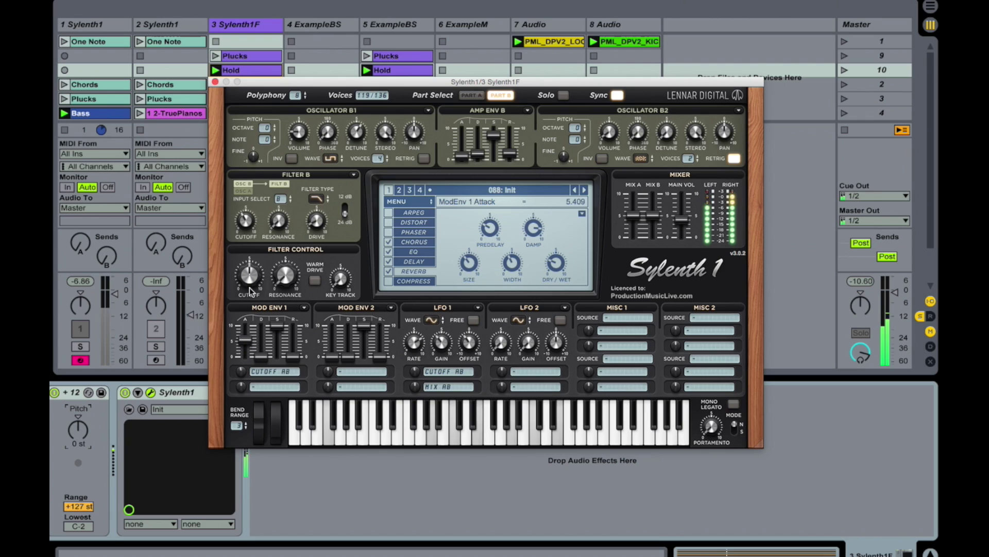
pyautogui.moveTo(261, 357); pyautogui.dragTo(299, 236)
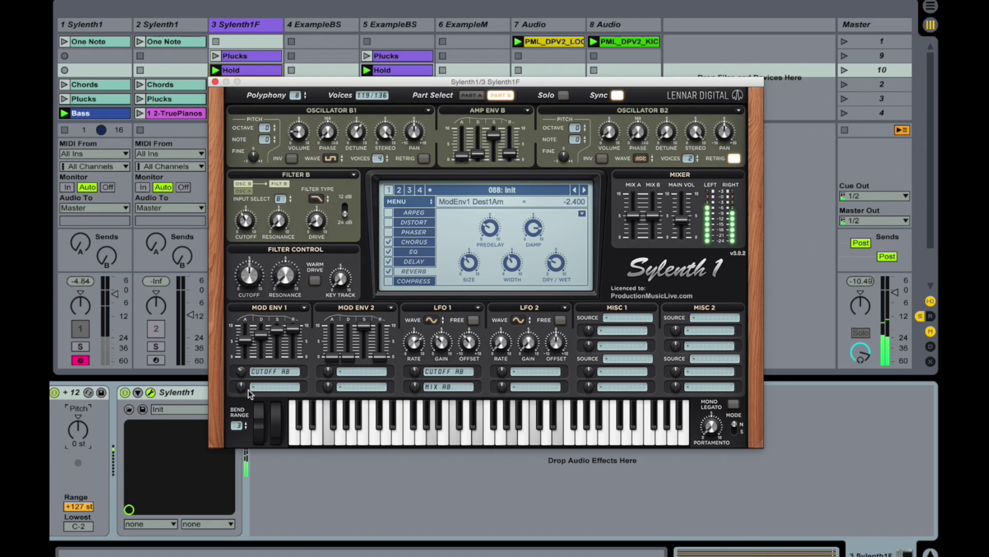
pyautogui.click(216, 55)
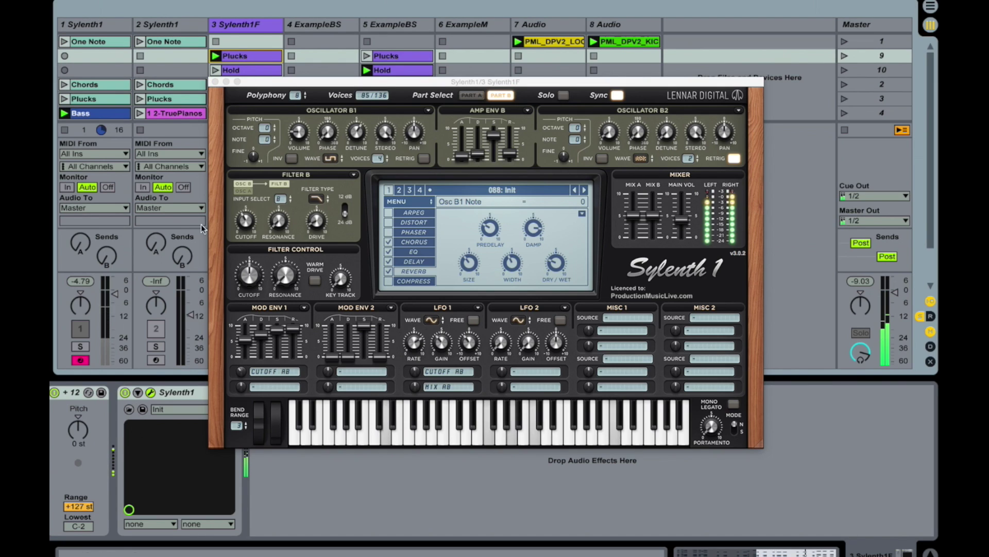
pyautogui.click(84, 437)
pyautogui.write('-12')
pyautogui.press('Return')
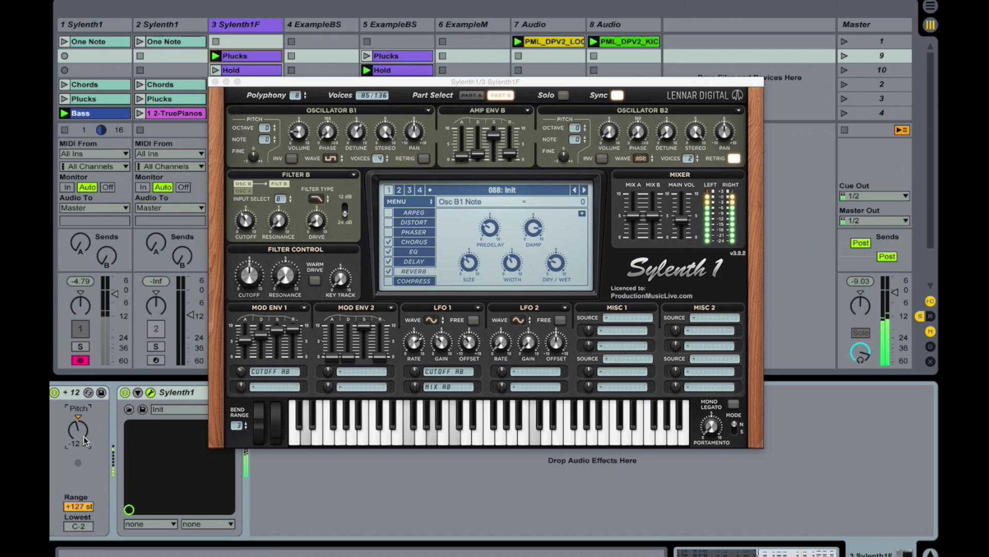
# - Try Mod Env 1's cutoff amount negative and positive while varying its attack
pyautogui.click(253, 277)
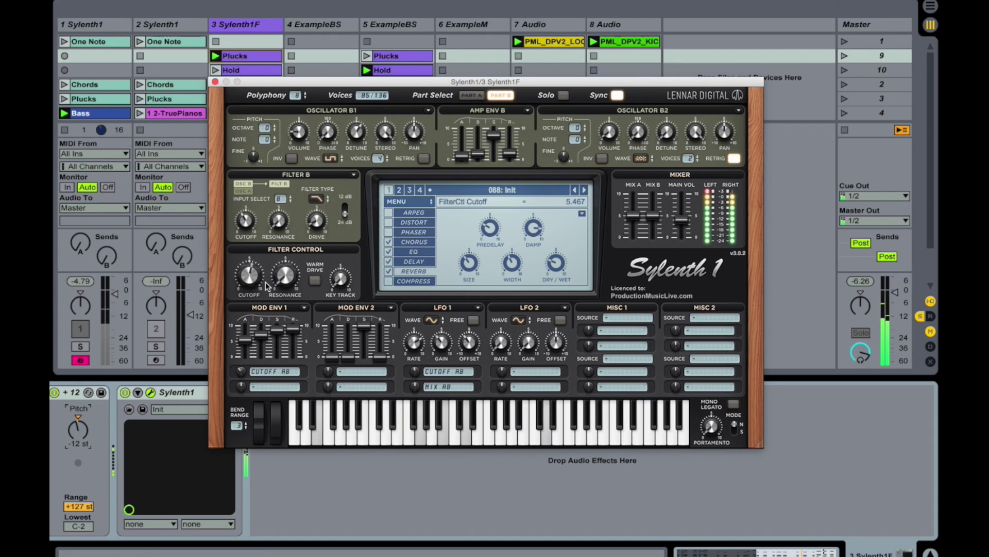
pyautogui.click(242, 385)
pyautogui.moveTo(244, 377); pyautogui.dragTo(247, 430)
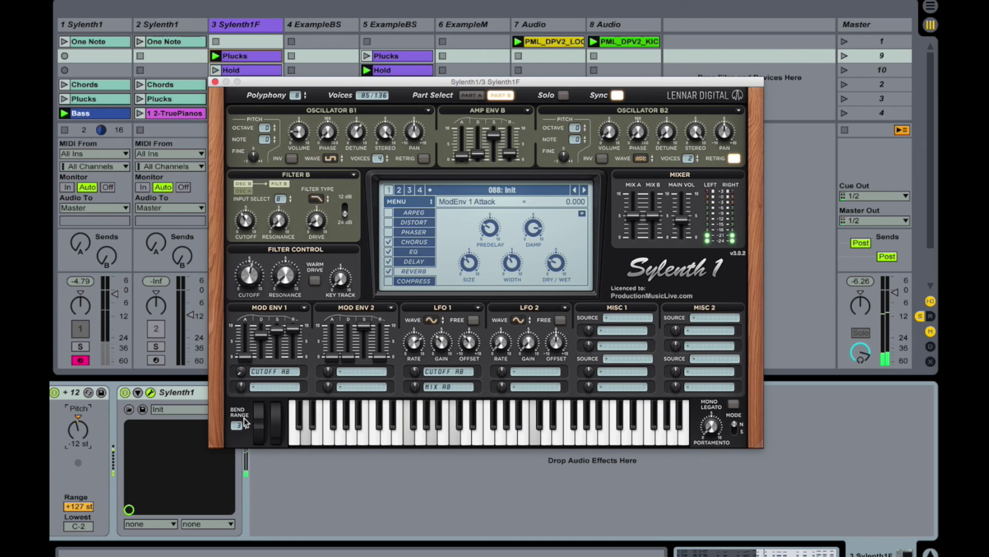
pyautogui.moveTo(245, 339)
pyautogui.mouseDown()
pyautogui.moveTo(263, 292)
pyautogui.moveTo(256, 329)
pyautogui.mouseUp()
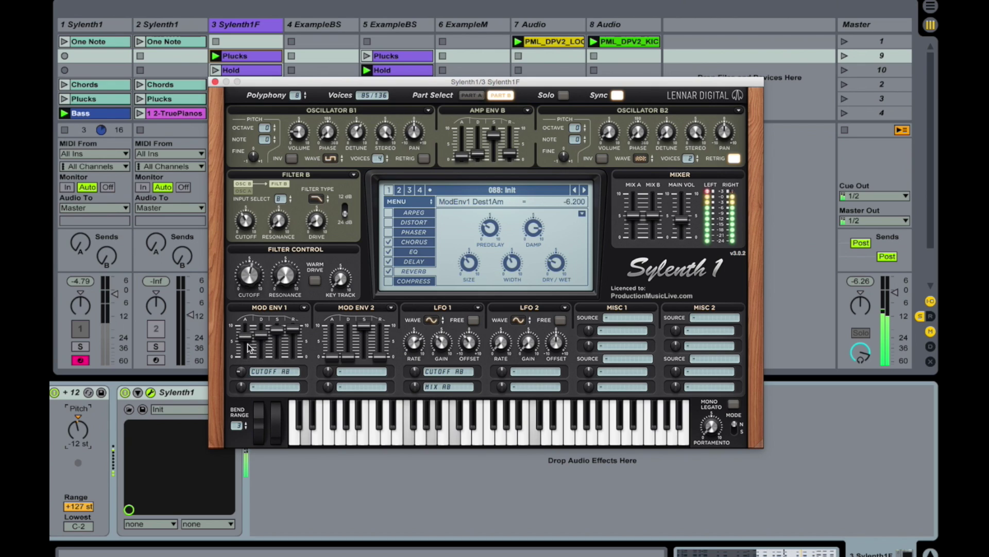
pyautogui.moveTo(242, 298); pyautogui.dragTo(247, 232)
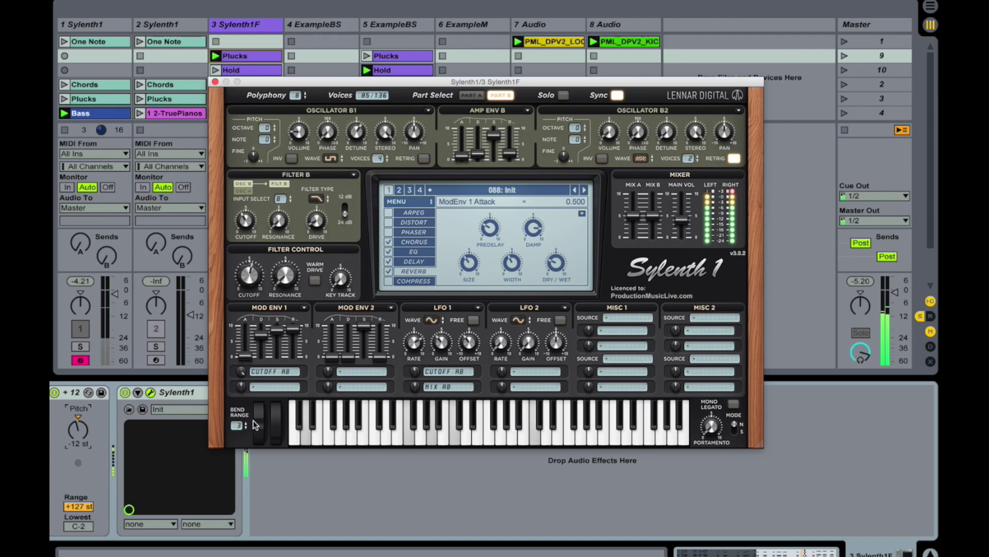
pyautogui.moveTo(246, 336)
pyautogui.mouseDown()
pyautogui.moveTo(245, 356)
pyautogui.moveTo(261, 344)
pyautogui.mouseUp()
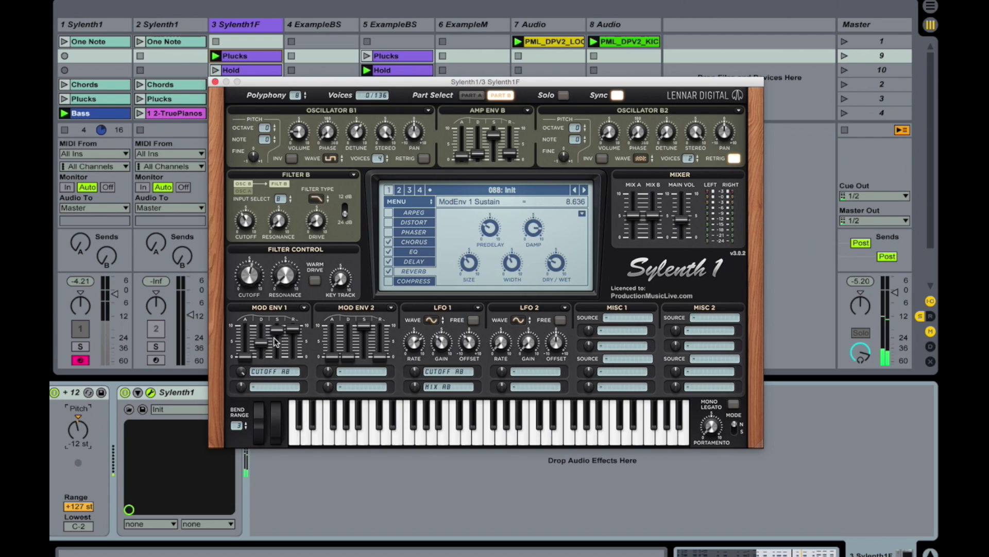
# - Settle Mod Env 1 on a negative cutoff sweep, longer attack and decay, sustain 8.727, release 8.773
pyautogui.moveTo(261, 342); pyautogui.dragTo(263, 401)
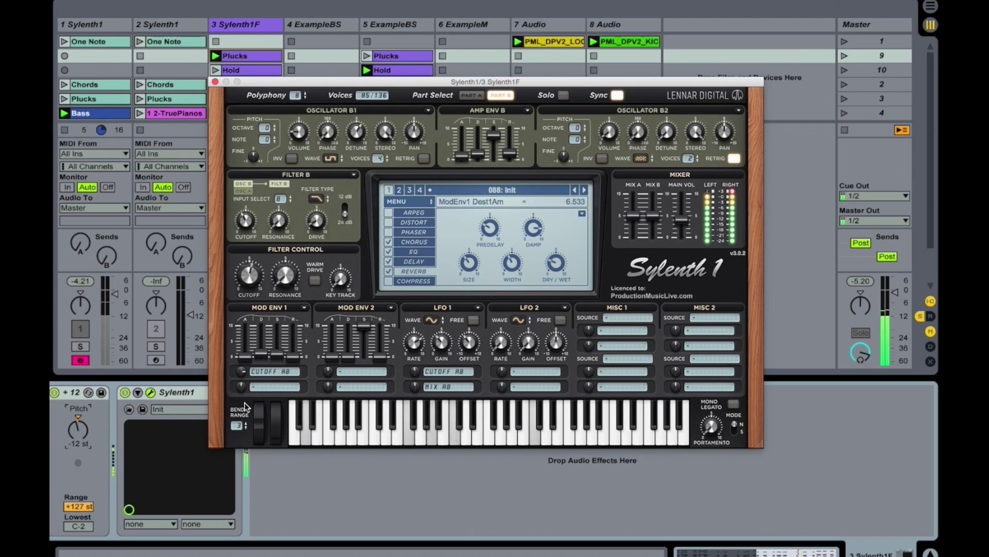
pyautogui.moveTo(243, 436); pyautogui.dragTo(252, 416)
pyautogui.moveTo(247, 356); pyautogui.dragTo(256, 308)
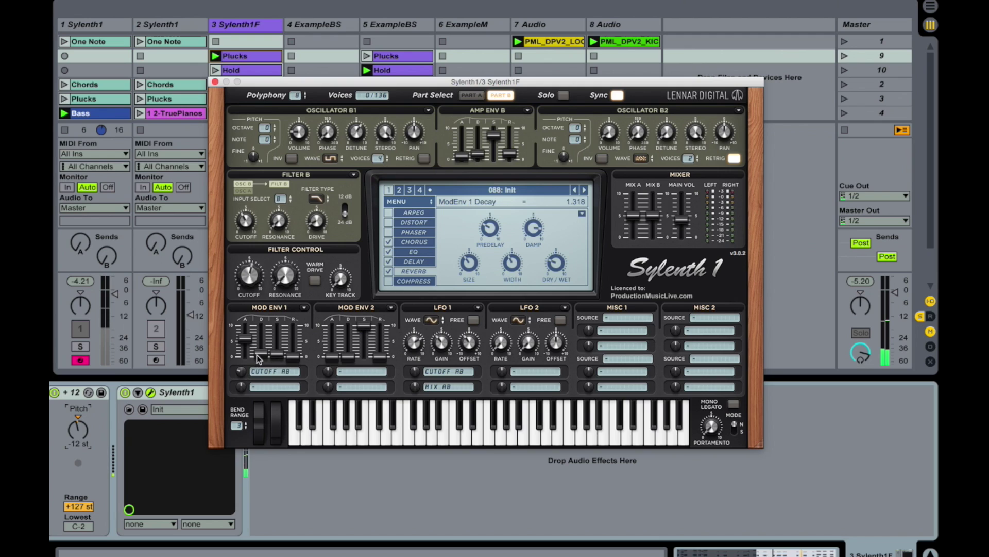
pyautogui.moveTo(261, 354); pyautogui.dragTo(293, 338)
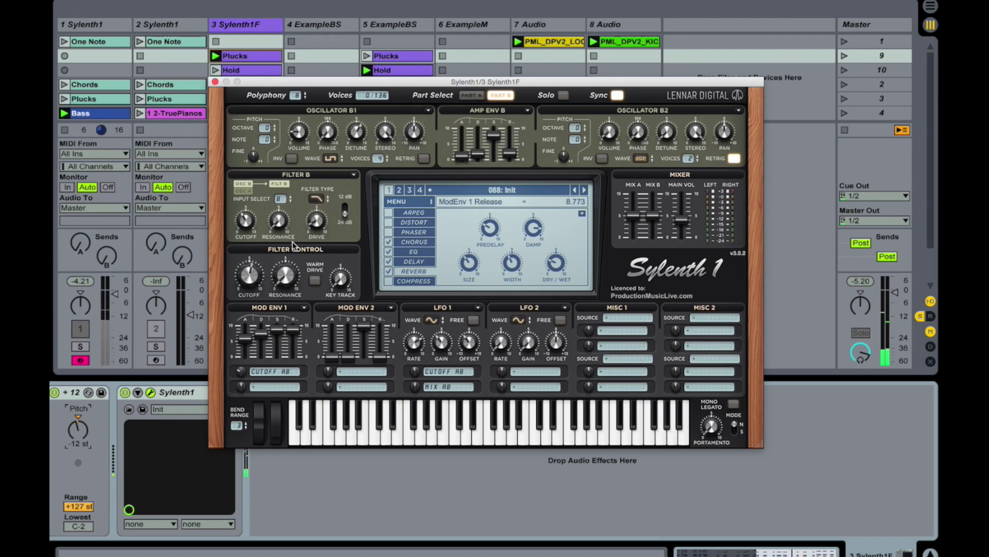
# - Launch the Hold clip and reduce Mod Env 1's negative cutoff modulation
pyautogui.click(246, 338)
pyautogui.click(241, 371)
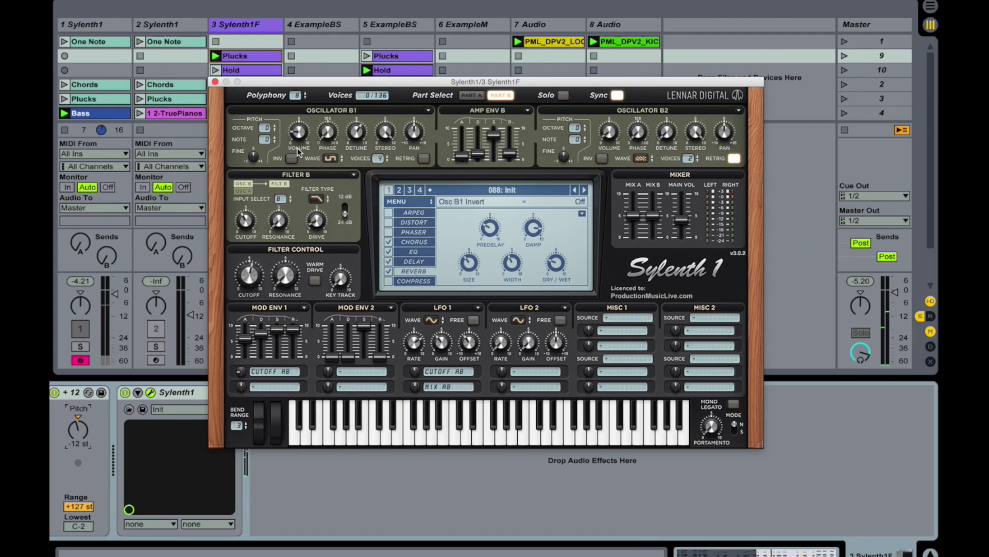
pyautogui.click(216, 70)
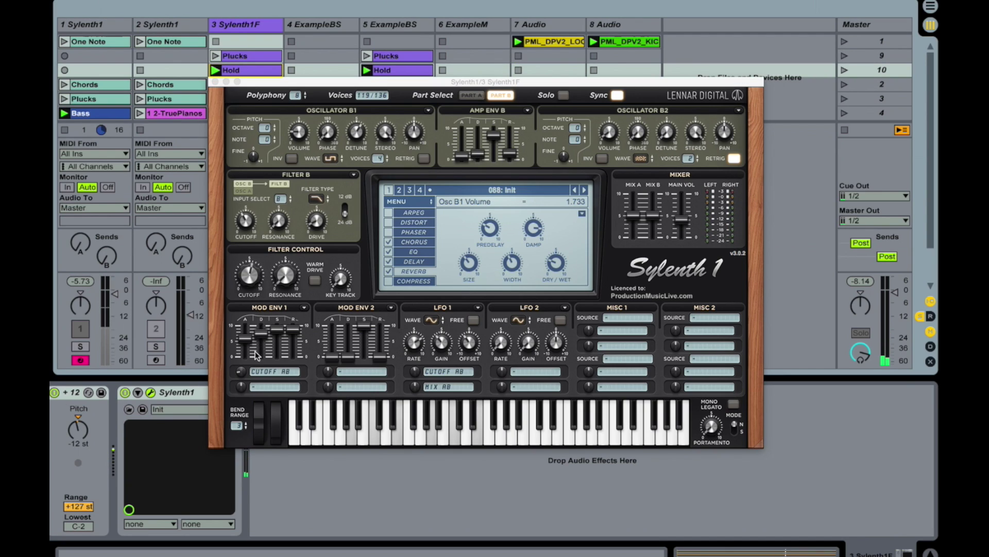
pyautogui.moveTo(243, 370); pyautogui.dragTo(263, 287)
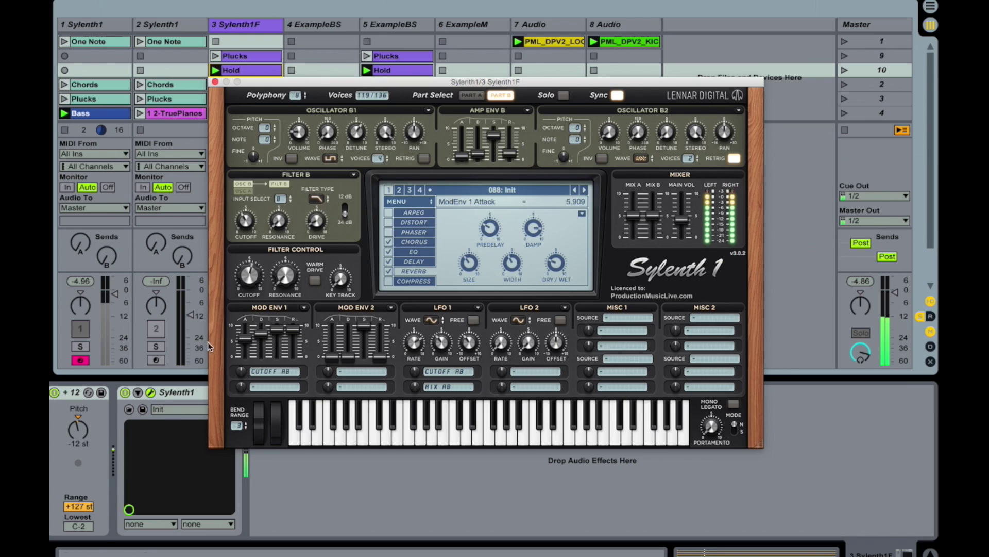
# - Reset the track transpose to 0 st and fine-tune Mod Env 1's cutoff amount slightly positive
pyautogui.click(87, 407)
pyautogui.press('Delete')
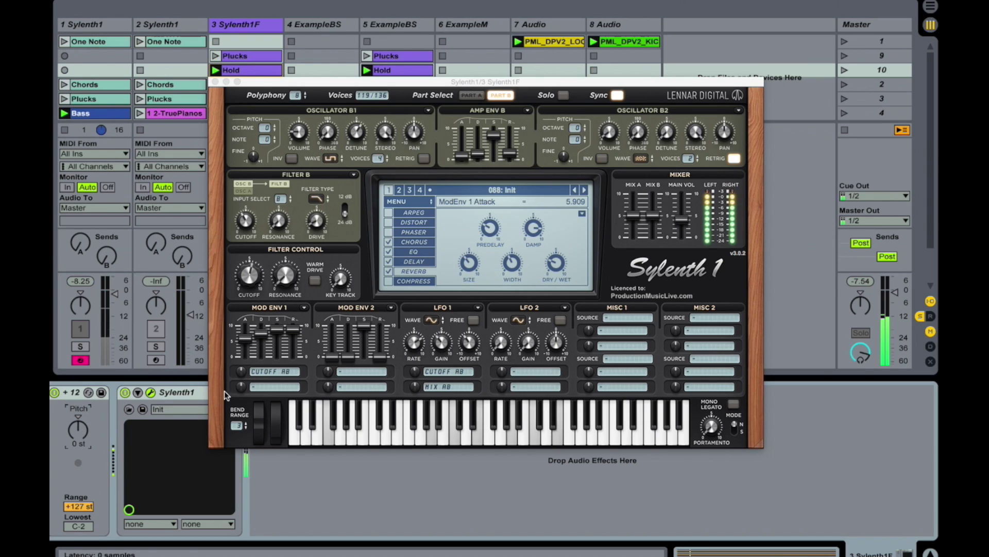
pyautogui.moveTo(245, 374); pyautogui.dragTo(236, 415)
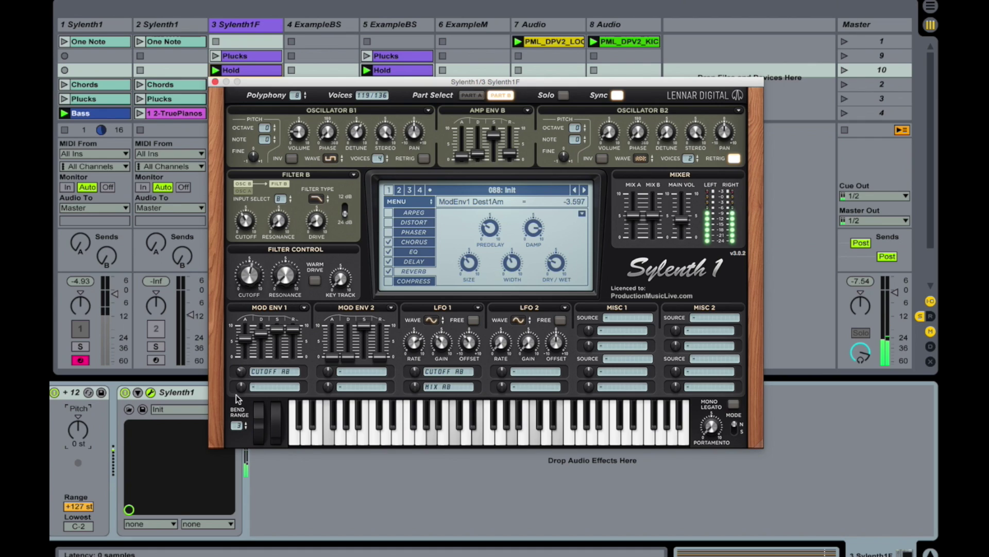
pyautogui.moveTo(237, 416); pyautogui.dragTo(241, 362)
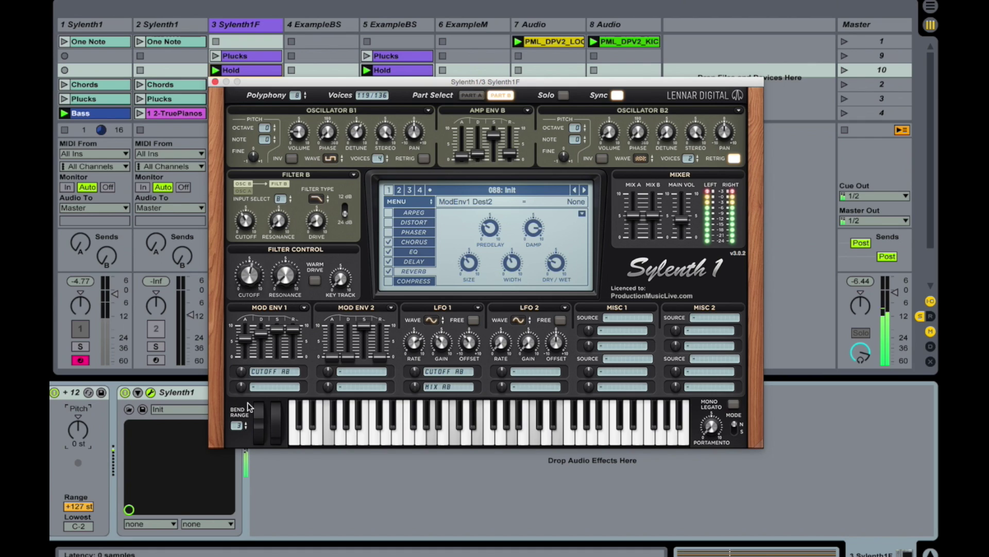
pyautogui.click(277, 407)
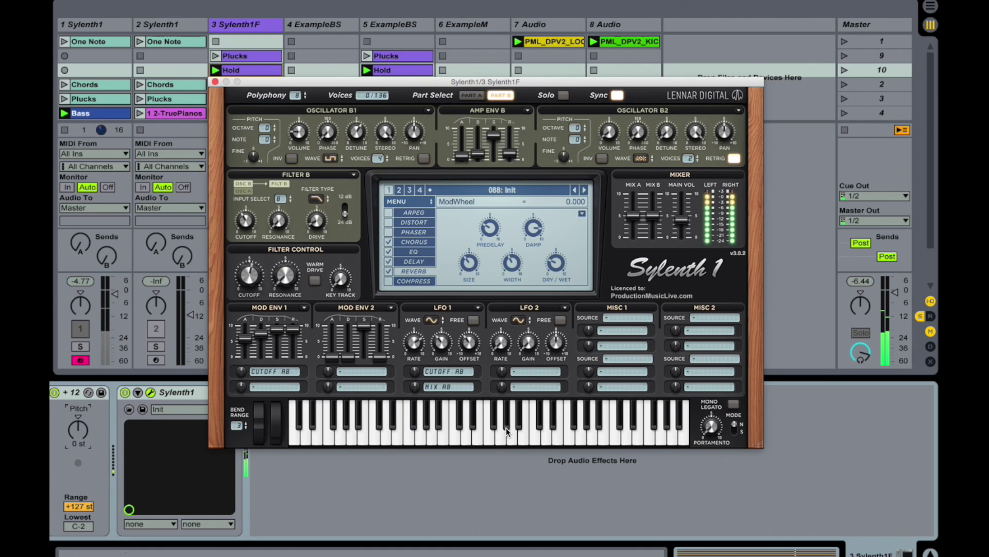
# - Raise the reverb dry/wet to 54% and open the Filter Control cutoff to about 4.633
pyautogui.click(508, 372)
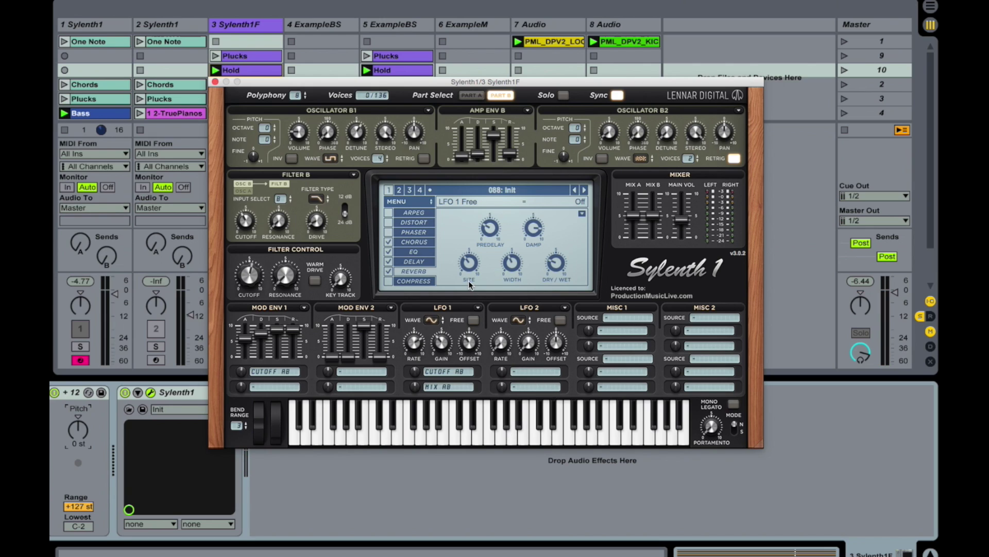
pyautogui.click(518, 266)
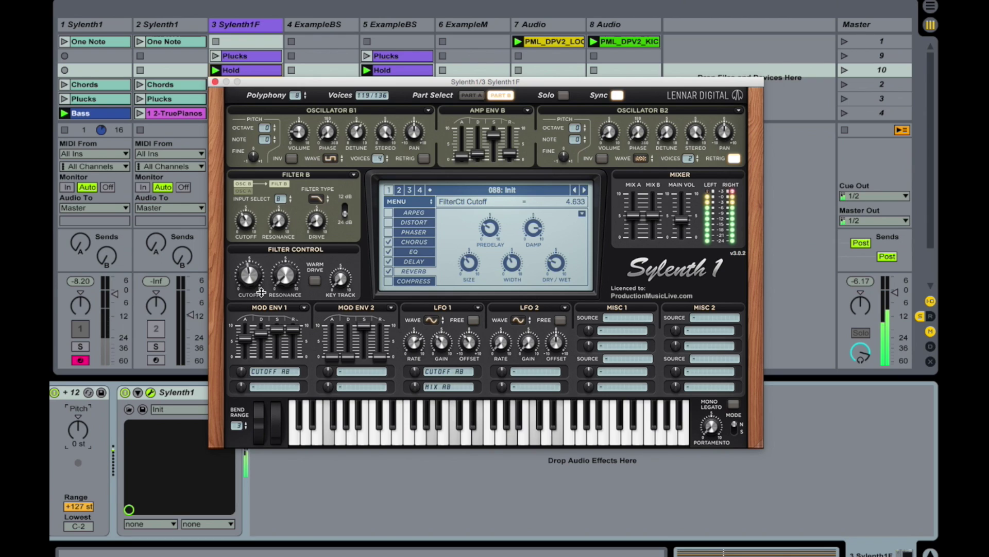
pyautogui.moveTo(556, 263); pyautogui.dragTo(564, 206)
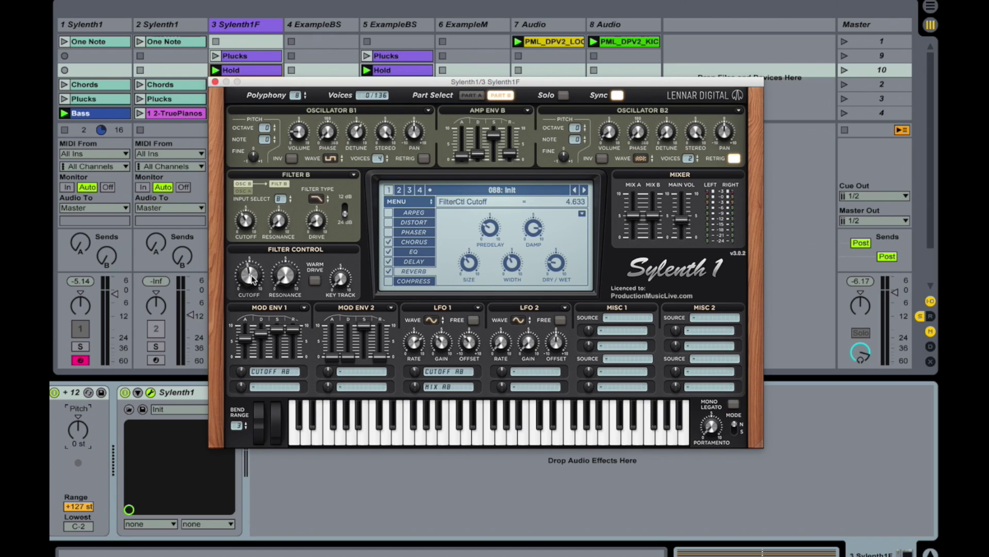
pyautogui.moveTo(252, 278); pyautogui.dragTo(262, 251)
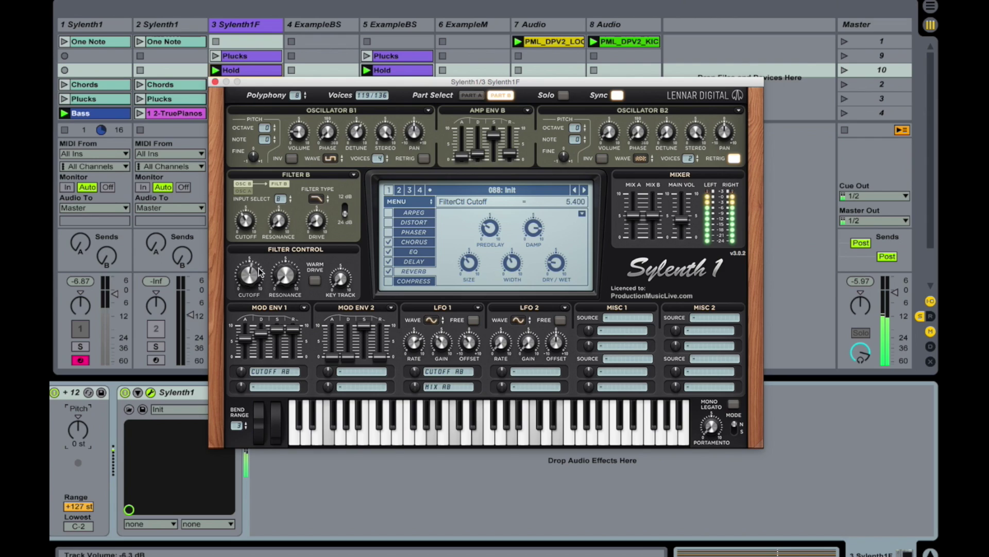
pyautogui.moveTo(261, 288)
pyautogui.mouseDown()
pyautogui.moveTo(254, 271)
pyautogui.moveTo(261, 293)
pyautogui.mouseUp()
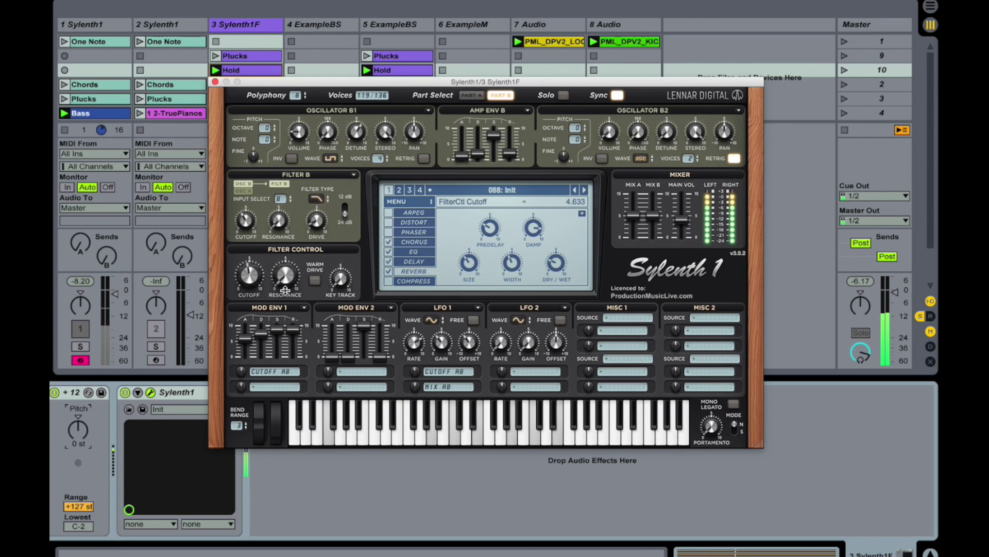